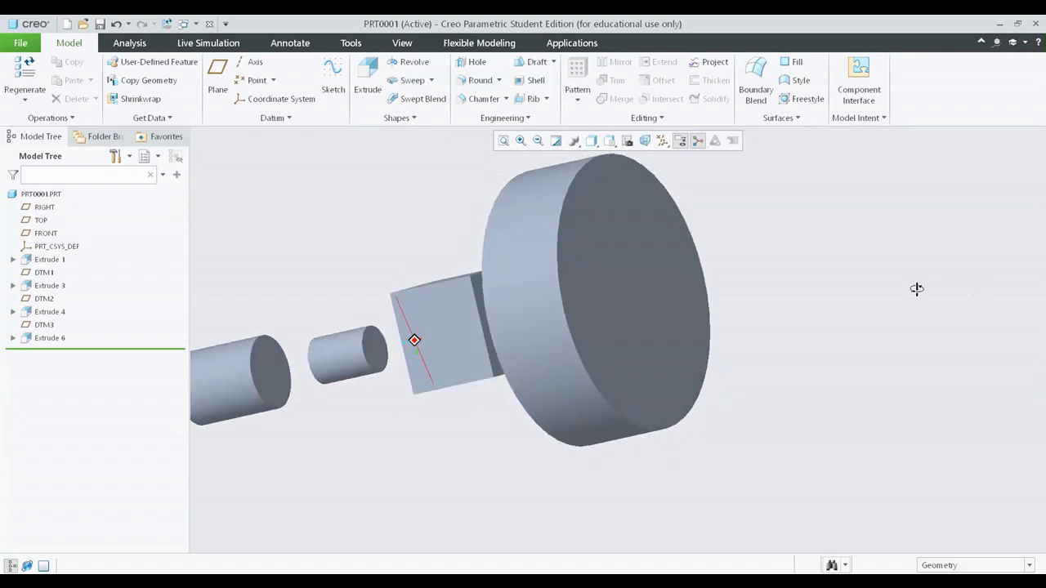
Step: Start an extrude sketch on the outer end face of the Extrude 1 cylinder and orient the view parallel to the screen
{"action": "middle_click_drag", "start_coordinate": [784, 311], "coordinate": [864, 354]}
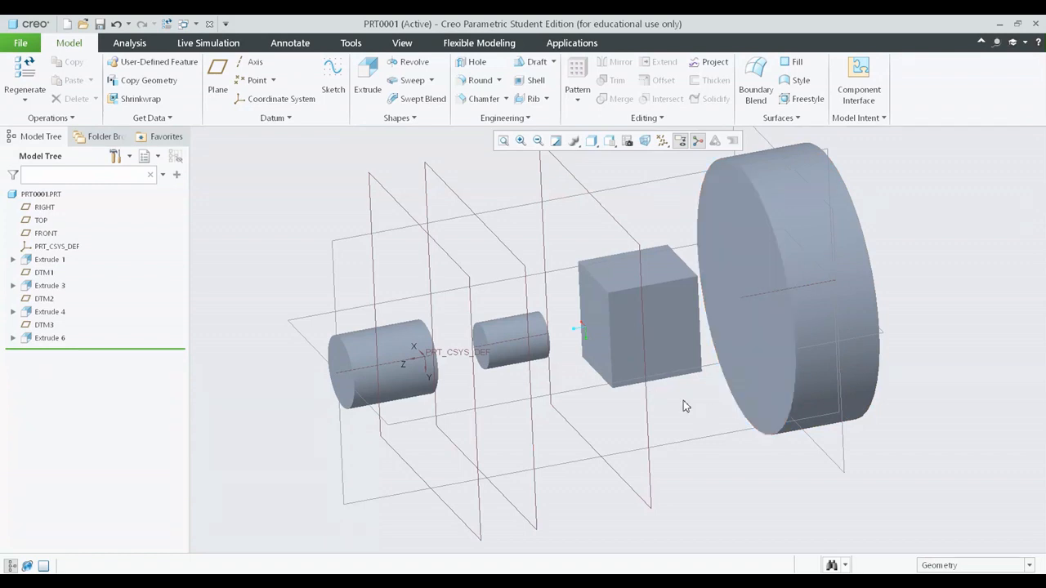
{"action": "mouse_move", "coordinate": [572, 316]}
{"action": "middle_mouse_down"}
{"action": "mouse_move", "coordinate": [556, 315]}
{"action": "mouse_move", "coordinate": [586, 324]}
{"action": "mouse_move", "coordinate": [551, 332]}
{"action": "mouse_move", "coordinate": [583, 320]}
{"action": "mouse_move", "coordinate": [586, 306]}
{"action": "mouse_move", "coordinate": [604, 333]}
{"action": "mouse_move", "coordinate": [589, 308]}
{"action": "mouse_move", "coordinate": [575, 313]}
{"action": "mouse_move", "coordinate": [582, 331]}
{"action": "middle_mouse_up"}
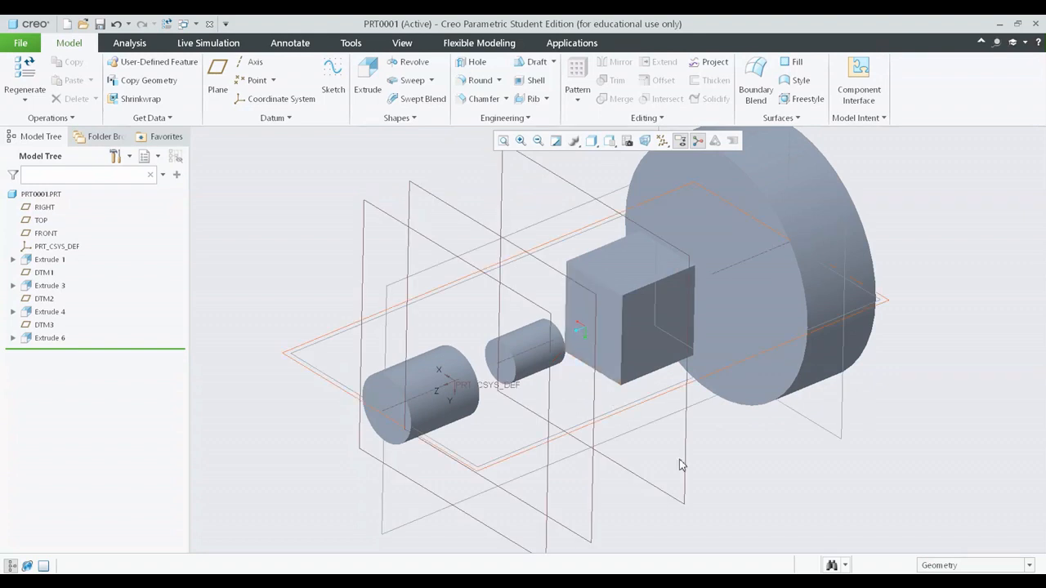
{"action": "scroll", "coordinate": [680, 464], "scroll_direction": "up", "scroll_amount": 1}
{"action": "scroll", "coordinate": [471, 449], "scroll_direction": "down", "scroll_amount": 2}
{"action": "scroll", "coordinate": [398, 420], "scroll_direction": "down", "scroll_amount": 3}
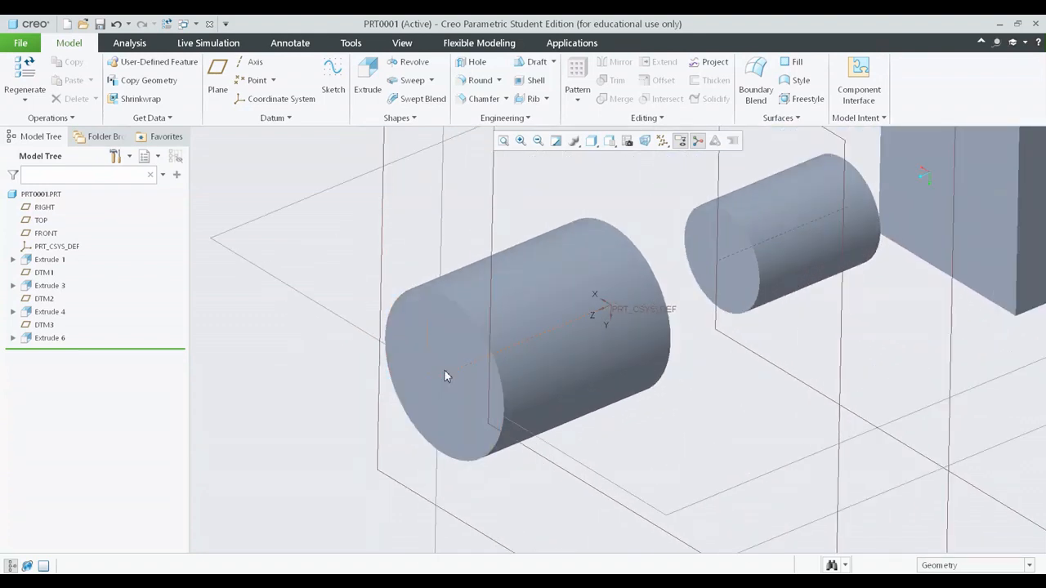
{"action": "left_click", "coordinate": [401, 332]}
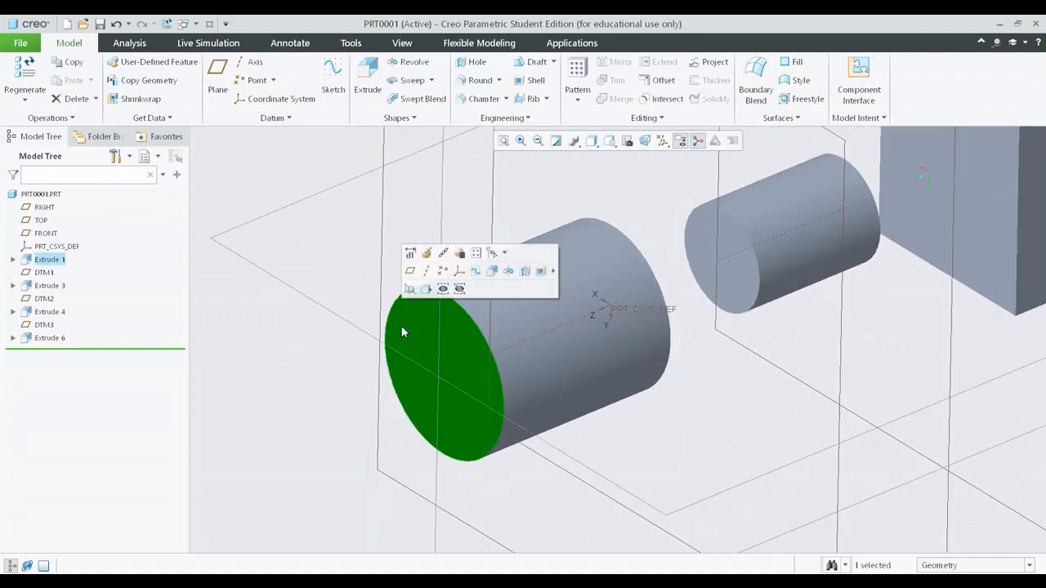
{"action": "left_click", "coordinate": [368, 82]}
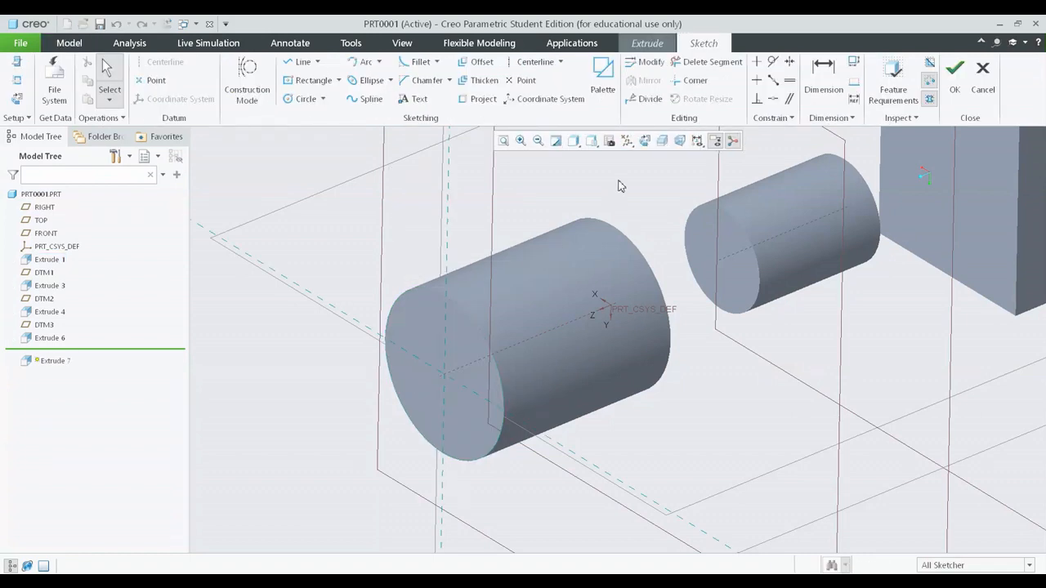
{"action": "left_click", "coordinate": [644, 141]}
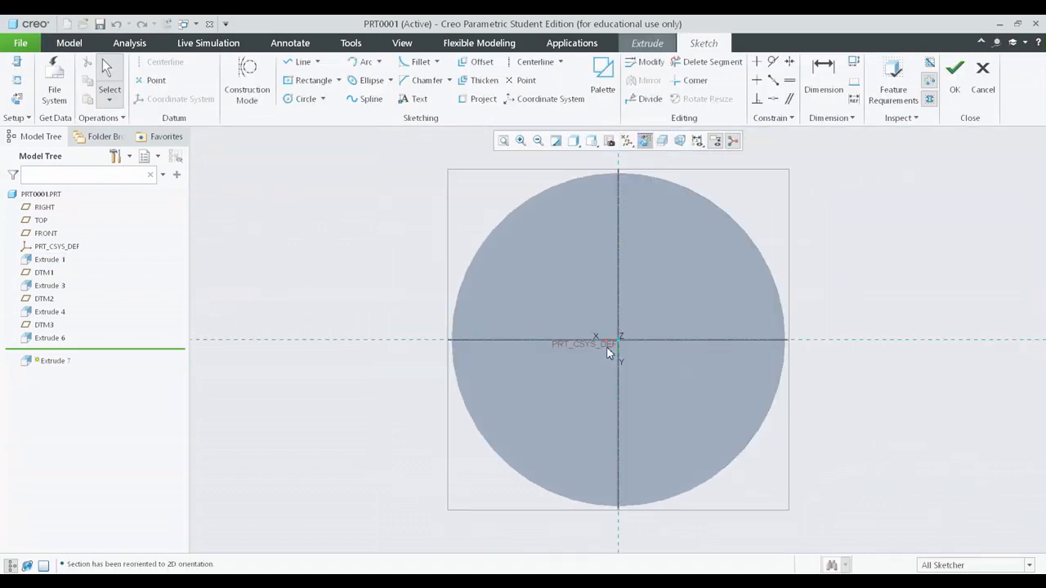
{"action": "scroll", "coordinate": [609, 347], "scroll_direction": "down", "scroll_amount": 3}
{"action": "scroll", "coordinate": [581, 307], "scroll_direction": "up", "scroll_amount": 4}
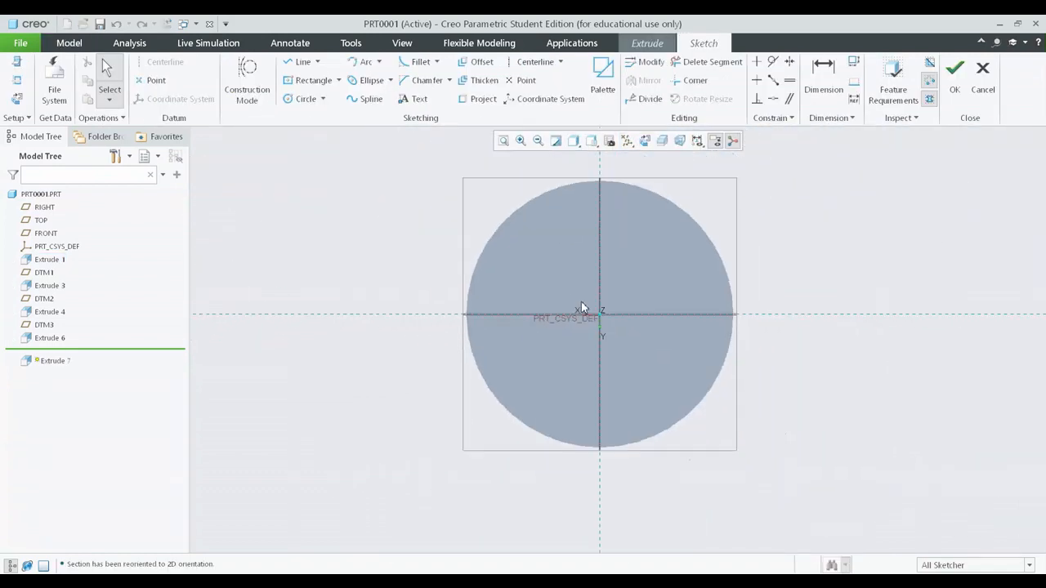
{"action": "middle_click_drag", "start_coordinate": [668, 327], "coordinate": [631, 346]}
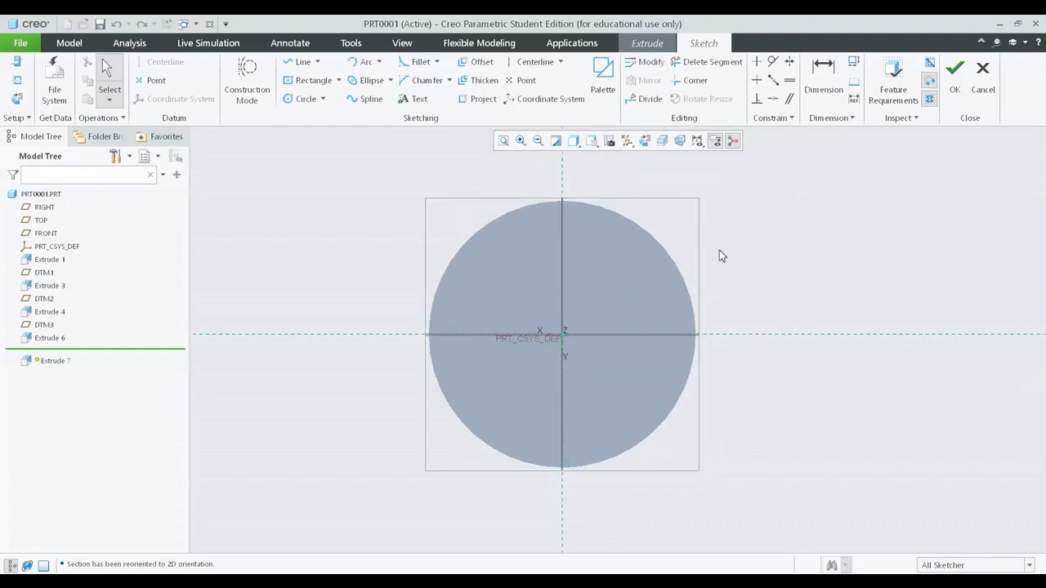
{"action": "mouse_move", "coordinate": [719, 250]}
{"action": "middle_mouse_down"}
{"action": "mouse_move", "coordinate": [699, 265]}
{"action": "mouse_move", "coordinate": [672, 231]}
{"action": "middle_mouse_up"}
{"action": "left_click", "coordinate": [646, 140]}
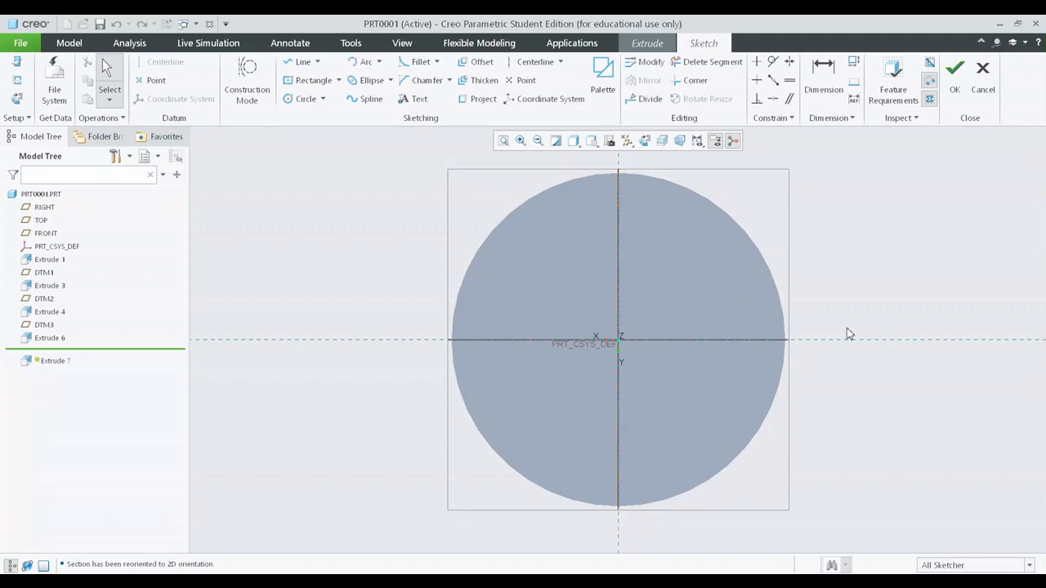
Step: Set the display style to No Hidden and reorient the view square to the sketch plane
{"action": "scroll", "coordinate": [869, 333], "scroll_direction": "up", "scroll_amount": 1}
{"action": "scroll", "coordinate": [739, 282], "scroll_direction": "down", "scroll_amount": 2}
{"action": "mouse_move", "coordinate": [713, 323]}
{"action": "middle_mouse_down", "text": "shift"}
{"action": "mouse_move", "coordinate": [634, 242]}
{"action": "mouse_move", "coordinate": [615, 264]}
{"action": "middle_mouse_up", "text": "shift"}
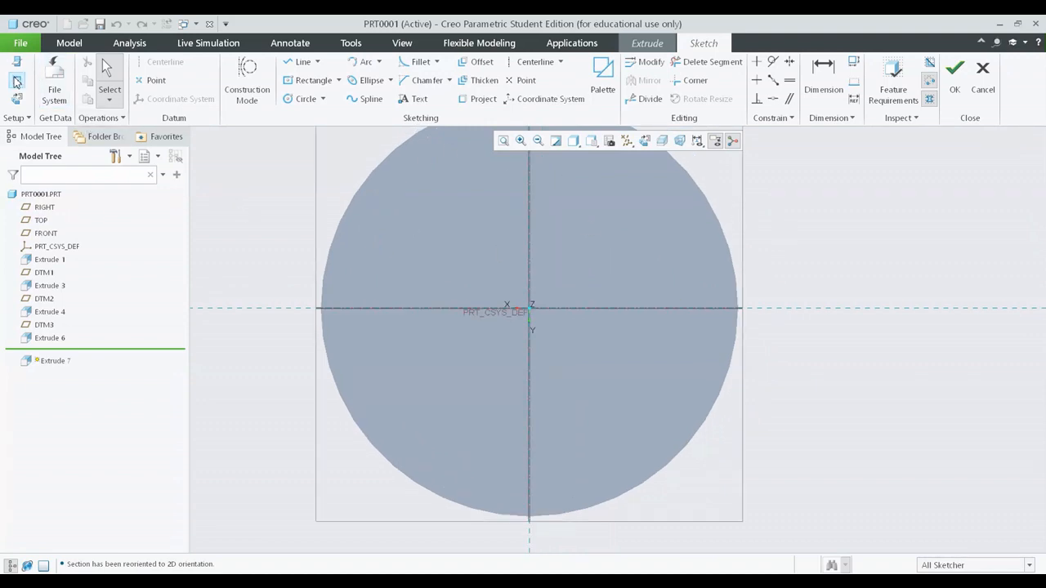
{"action": "left_click", "coordinate": [574, 146]}
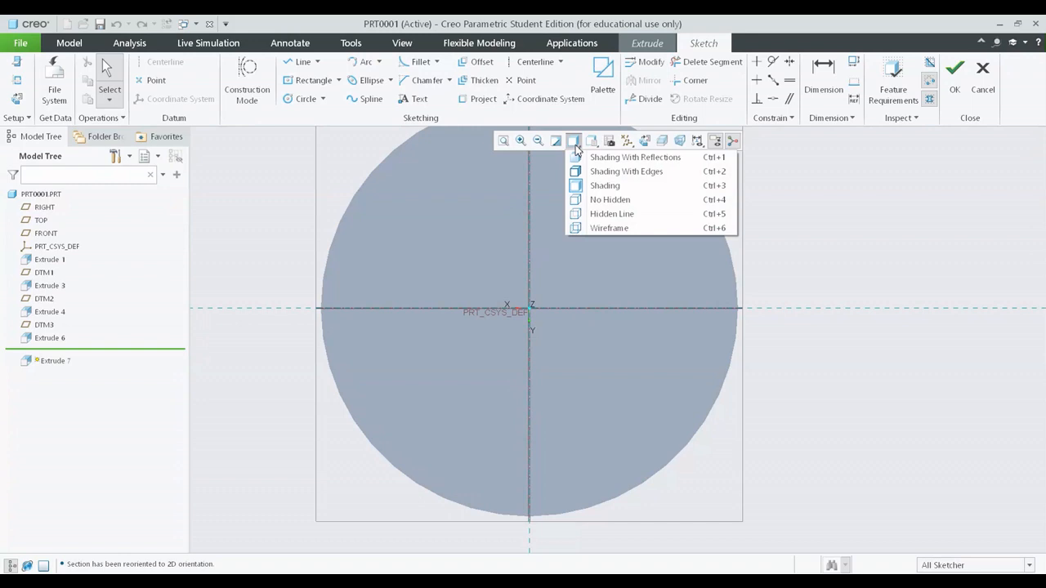
{"action": "left_click", "coordinate": [605, 201]}
{"action": "scroll", "coordinate": [827, 286], "scroll_direction": "up", "scroll_amount": 2}
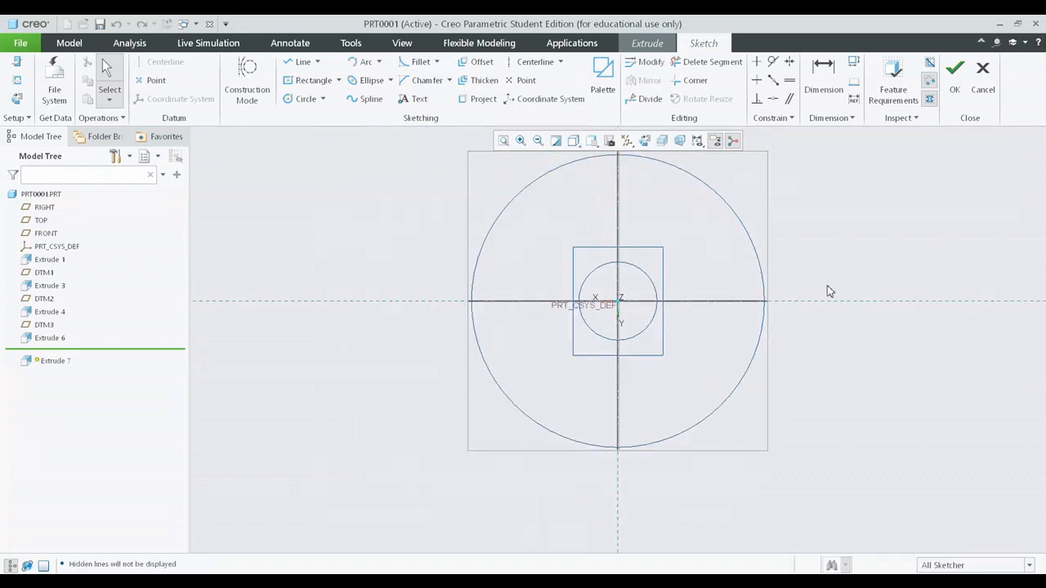
{"action": "mouse_move", "coordinate": [827, 286]}
{"action": "middle_mouse_down", "text": "shift"}
{"action": "mouse_move", "coordinate": [807, 321]}
{"action": "mouse_move", "coordinate": [553, 415]}
{"action": "middle_mouse_up", "text": "shift"}
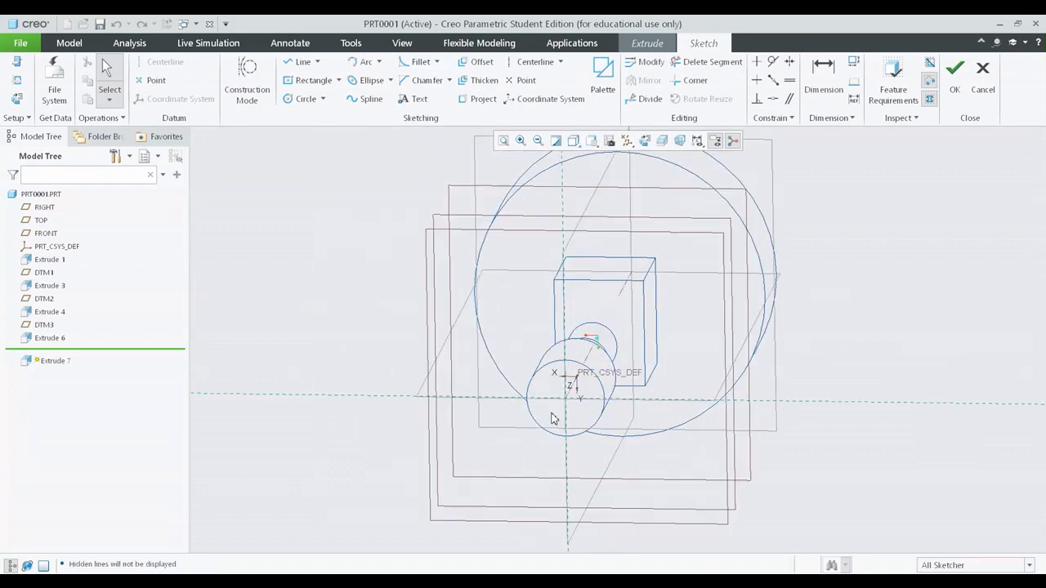
{"action": "left_click", "coordinate": [646, 141]}
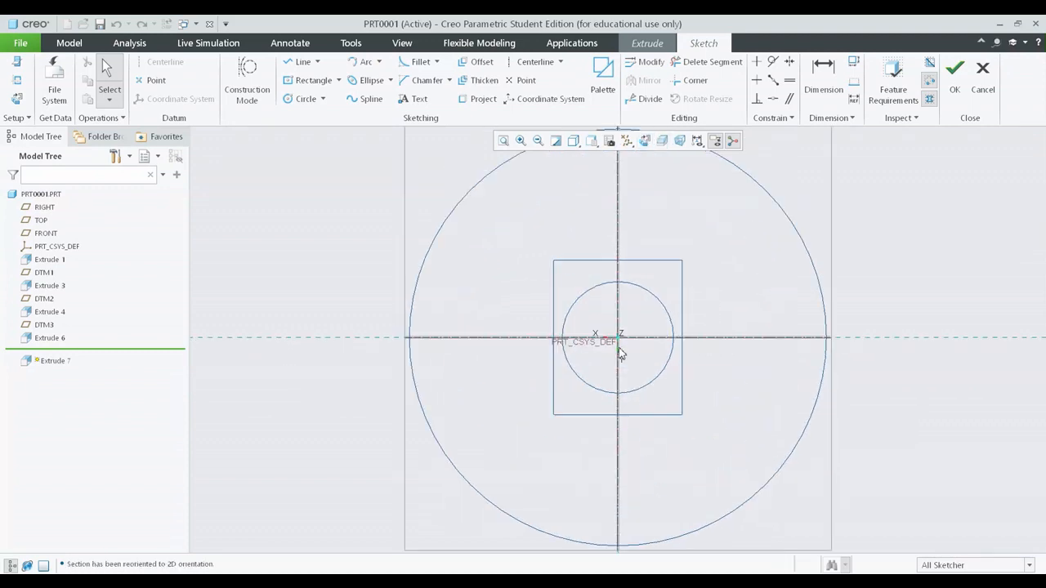
Step: Sketch a circle centred on the sketch origin, inside the outline of the Extrude 1 cylinder
{"action": "scroll", "coordinate": [609, 335], "scroll_direction": "up", "scroll_amount": 1}
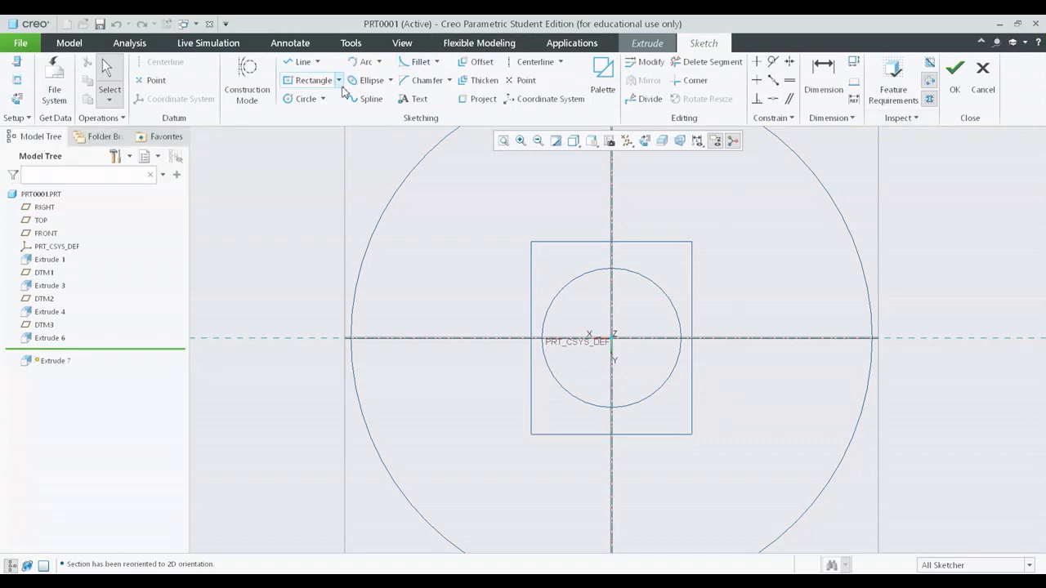
{"action": "left_click", "coordinate": [299, 99]}
{"action": "left_click", "coordinate": [611, 338]}
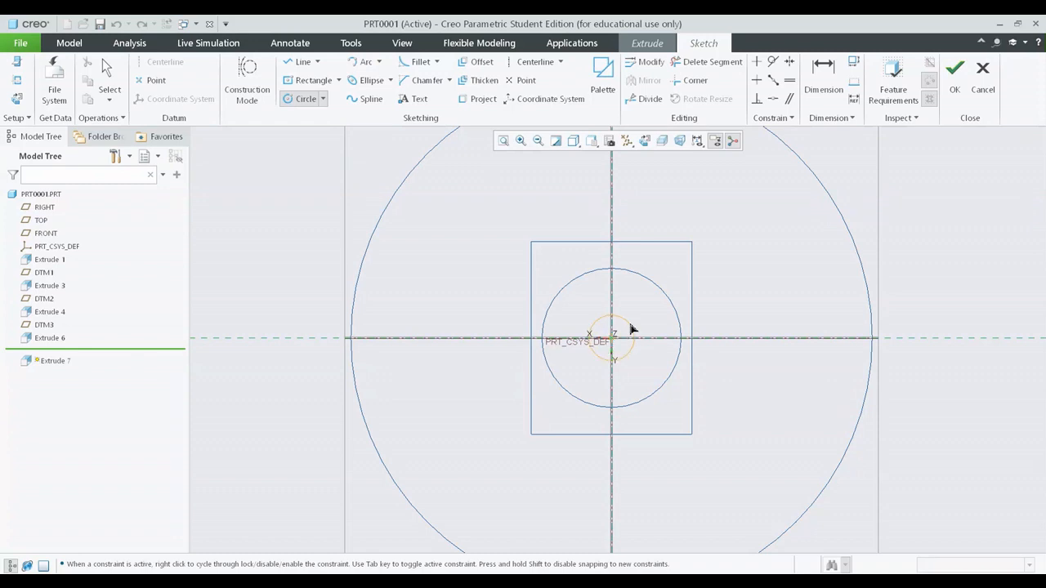
{"action": "left_click", "coordinate": [647, 315]}
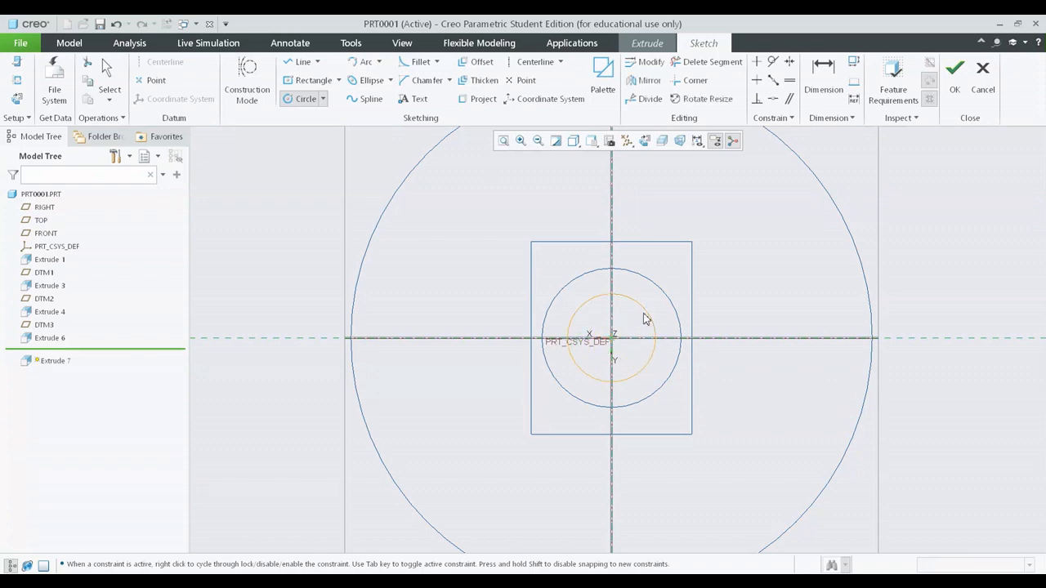
{"action": "middle_click", "coordinate": [805, 340]}
Step: Restore the Shading display style and examine the sketched circle on the cylinder's end face
{"action": "scroll", "coordinate": [801, 319], "scroll_direction": "down", "scroll_amount": 3}
{"action": "middle_click_drag", "start_coordinate": [804, 266], "coordinate": [757, 291]}
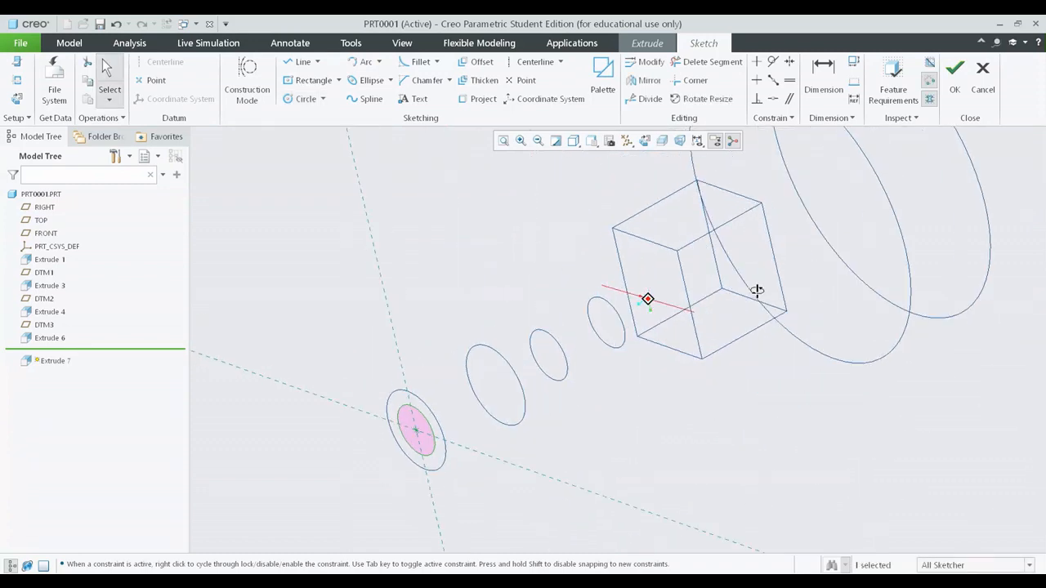
{"action": "left_click", "coordinate": [574, 143]}
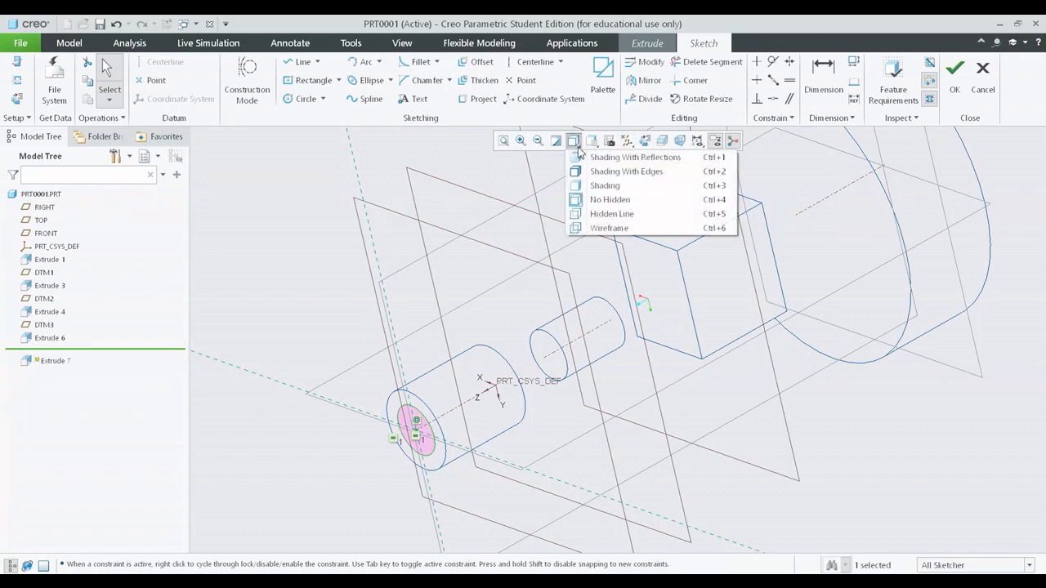
{"action": "left_click", "coordinate": [602, 186]}
{"action": "middle_click_drag", "start_coordinate": [666, 361], "coordinate": [626, 366], "text": "shift"}
{"action": "scroll", "coordinate": [340, 488], "scroll_direction": "up", "scroll_amount": 2}
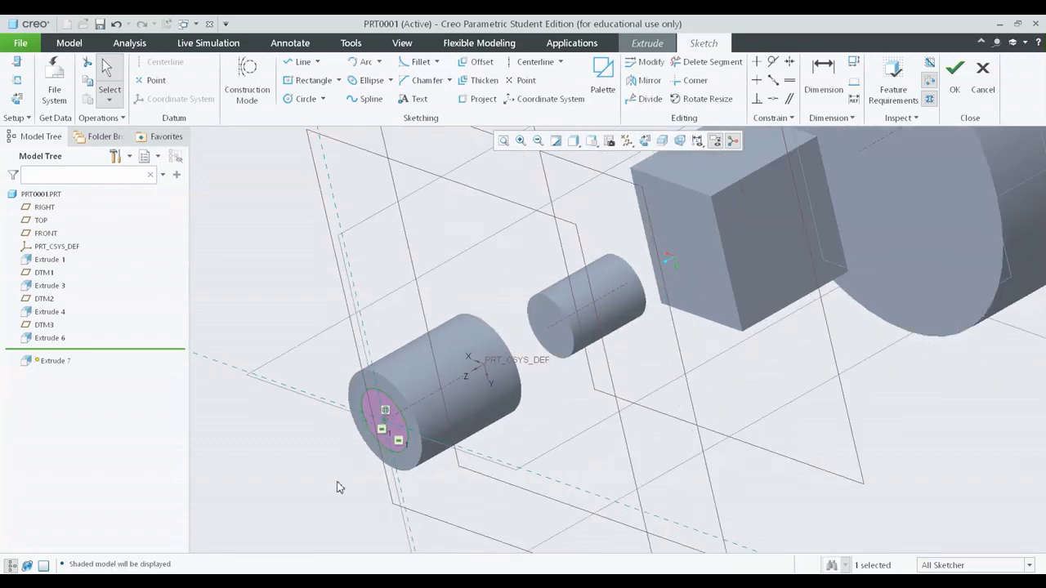
{"action": "scroll", "coordinate": [389, 408], "scroll_direction": "up", "scroll_amount": 5}
{"action": "scroll", "coordinate": [432, 365], "scroll_direction": "down", "scroll_amount": 2}
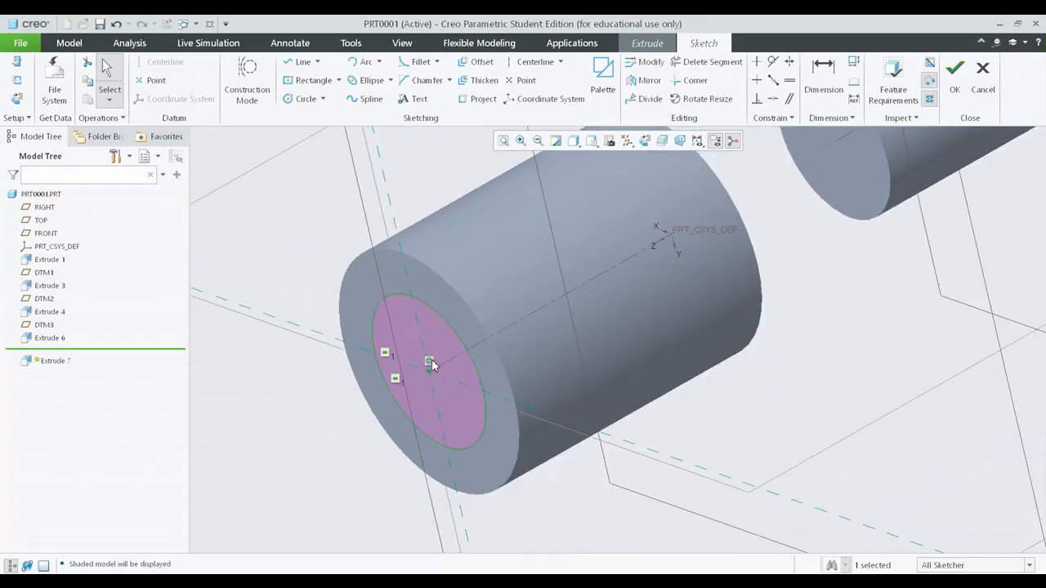
{"action": "scroll", "coordinate": [431, 365], "scroll_direction": "down", "scroll_amount": 6}
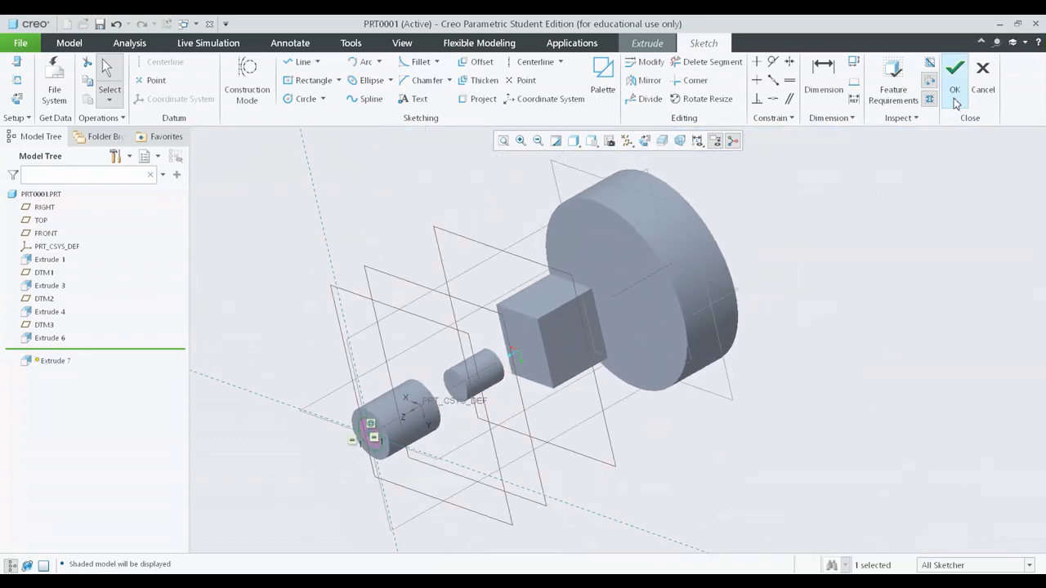
Step: Finish the sketch, set the extrusion to remove material and flip its depth direction into the cylinder
{"action": "left_click", "coordinate": [955, 96]}
{"action": "mouse_move", "coordinate": [594, 306]}
{"action": "middle_mouse_down"}
{"action": "mouse_move", "coordinate": [724, 303]}
{"action": "mouse_move", "coordinate": [716, 288]}
{"action": "mouse_move", "coordinate": [719, 310]}
{"action": "mouse_move", "coordinate": [711, 302]}
{"action": "mouse_move", "coordinate": [736, 319]}
{"action": "middle_mouse_up"}
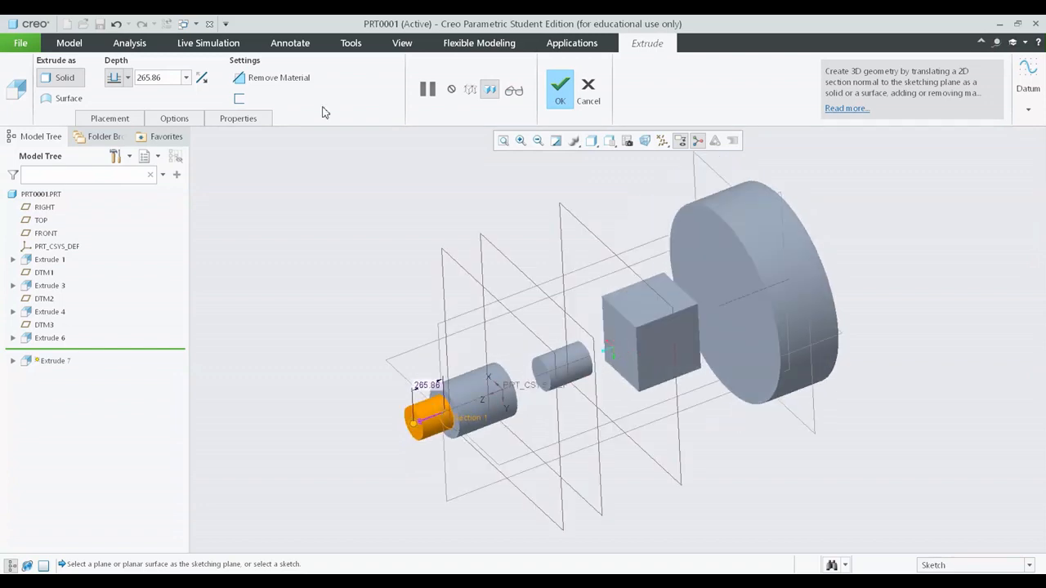
{"action": "left_click", "coordinate": [274, 83]}
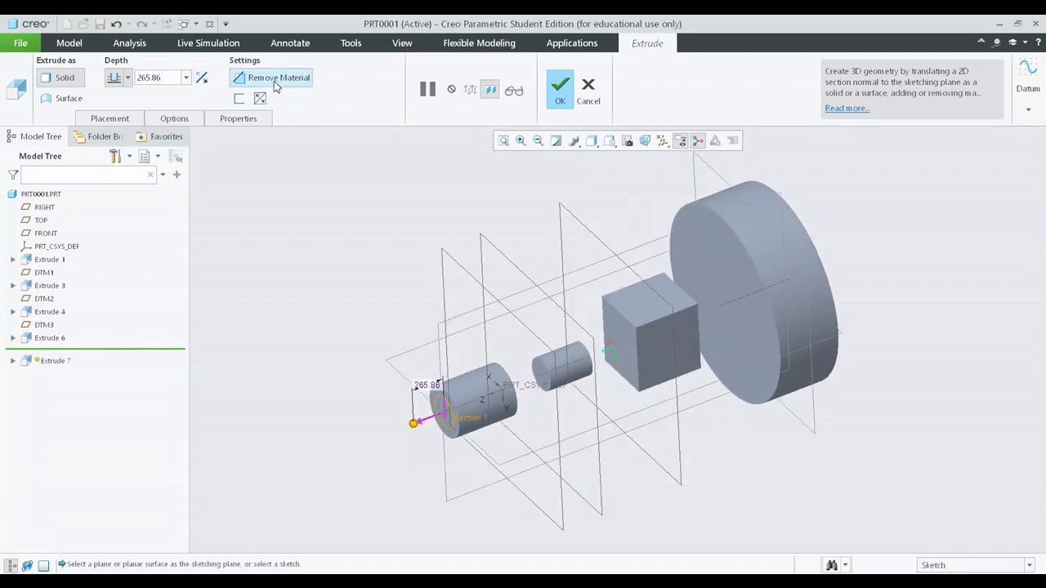
{"action": "scroll", "coordinate": [416, 371], "scroll_direction": "up", "scroll_amount": 4}
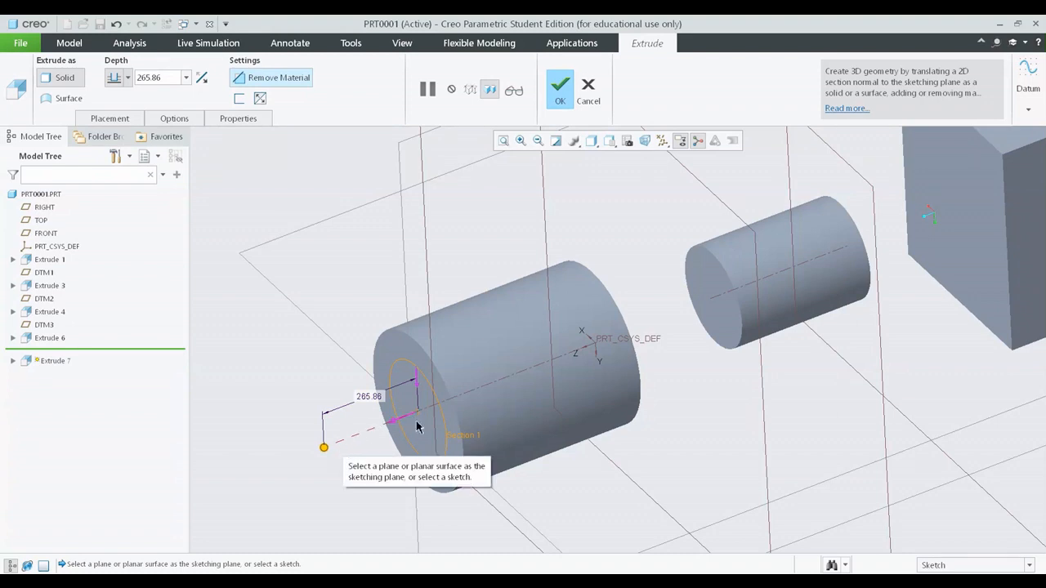
{"action": "left_click", "coordinate": [202, 78]}
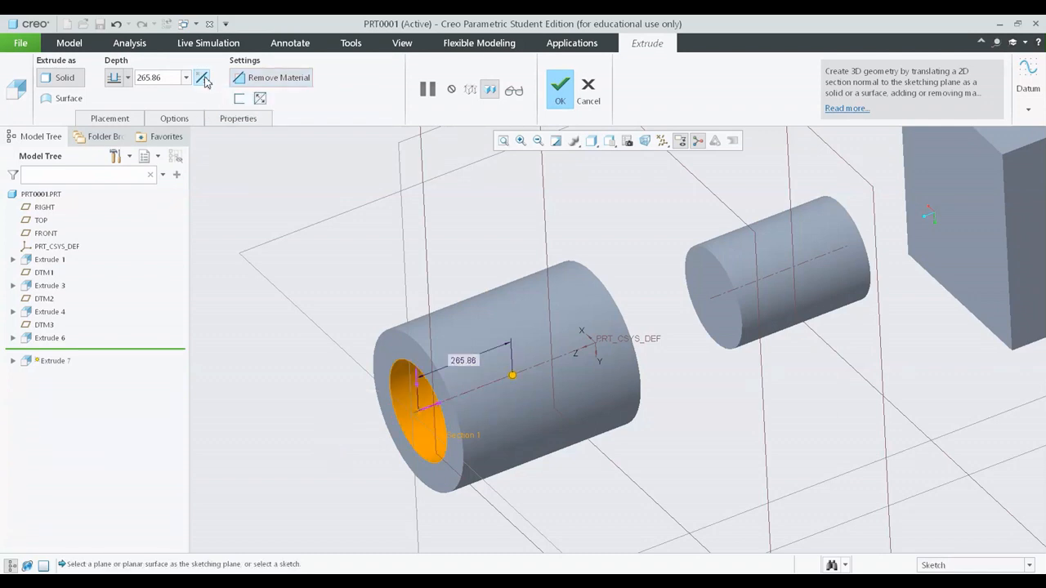
Step: Try a blind depth of 298 and a symmetric depth of 635.50 for the circular cut
{"action": "scroll", "coordinate": [481, 250], "scroll_direction": "up", "scroll_amount": 2}
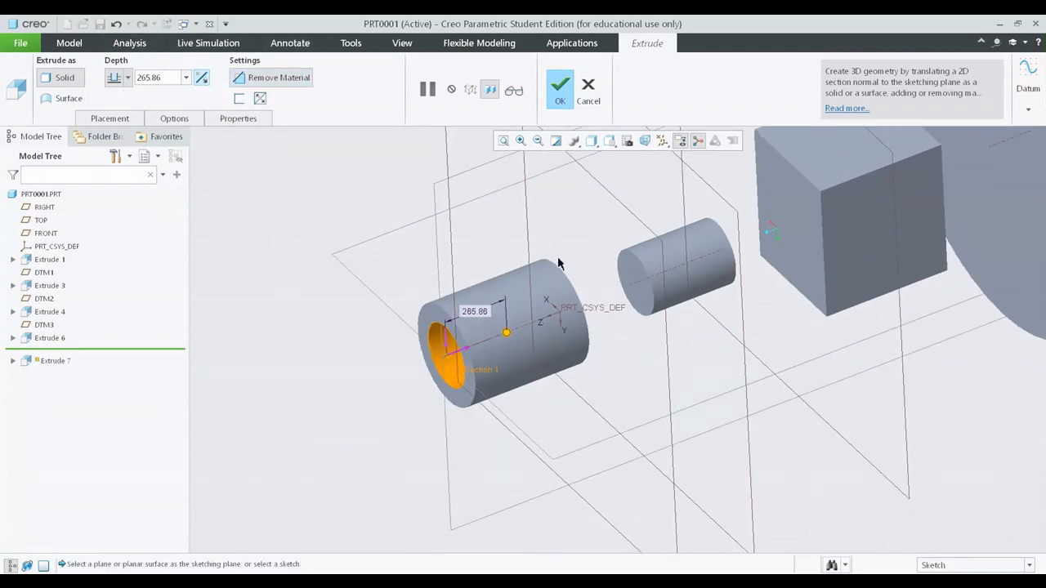
{"action": "mouse_move", "coordinate": [544, 282]}
{"action": "middle_mouse_down"}
{"action": "mouse_move", "coordinate": [531, 282]}
{"action": "mouse_move", "coordinate": [516, 339]}
{"action": "middle_mouse_up"}
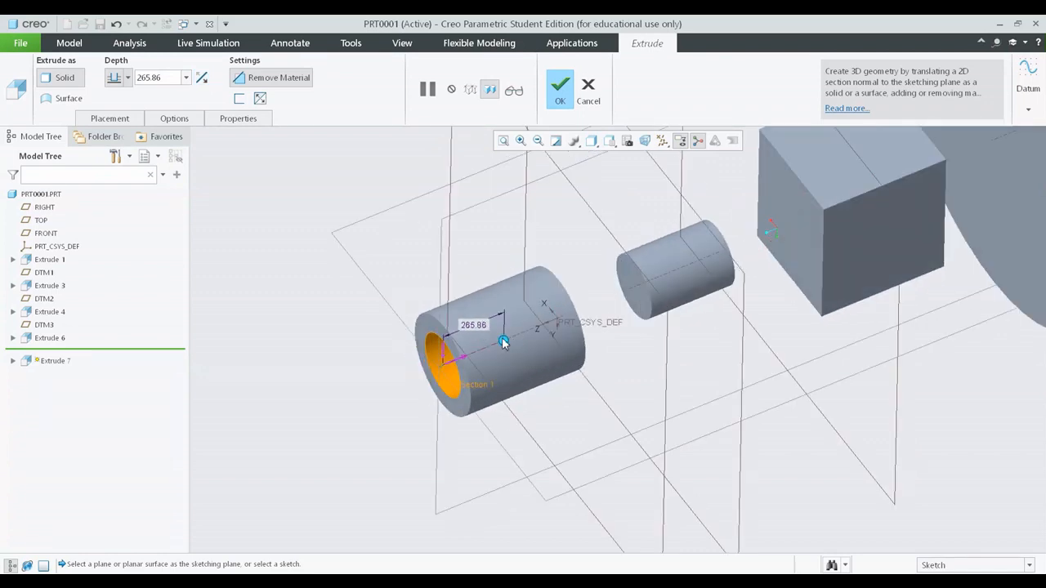
{"action": "left_click_drag", "start_coordinate": [503, 342], "coordinate": [510, 338]}
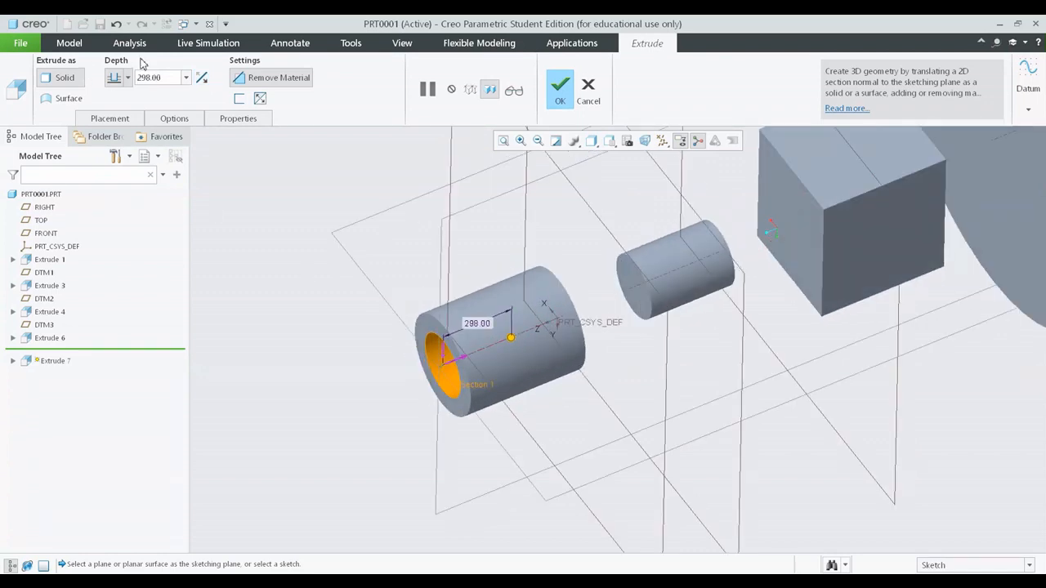
{"action": "left_click", "coordinate": [128, 78]}
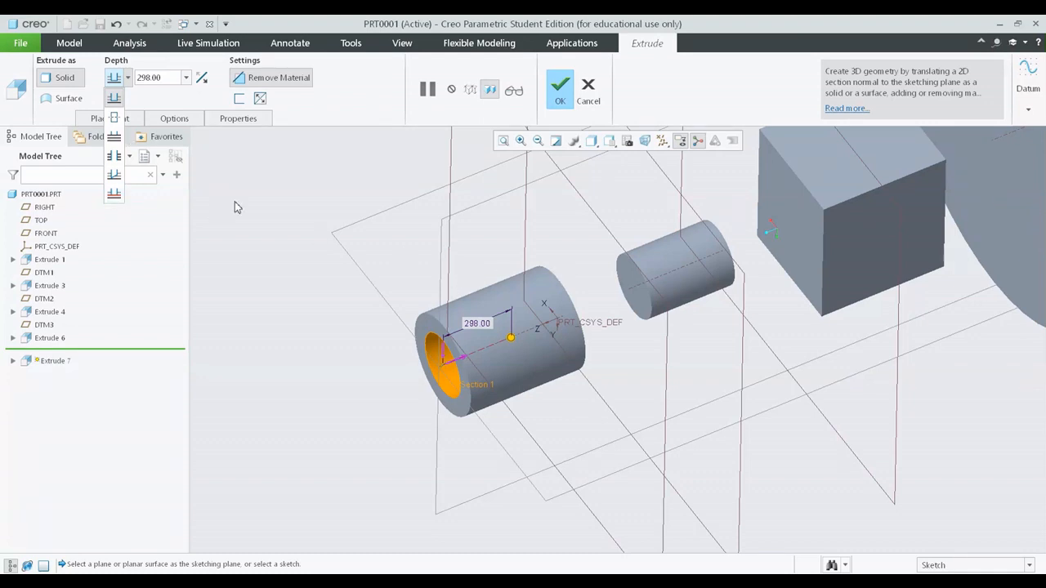
{"action": "left_click", "coordinate": [118, 99]}
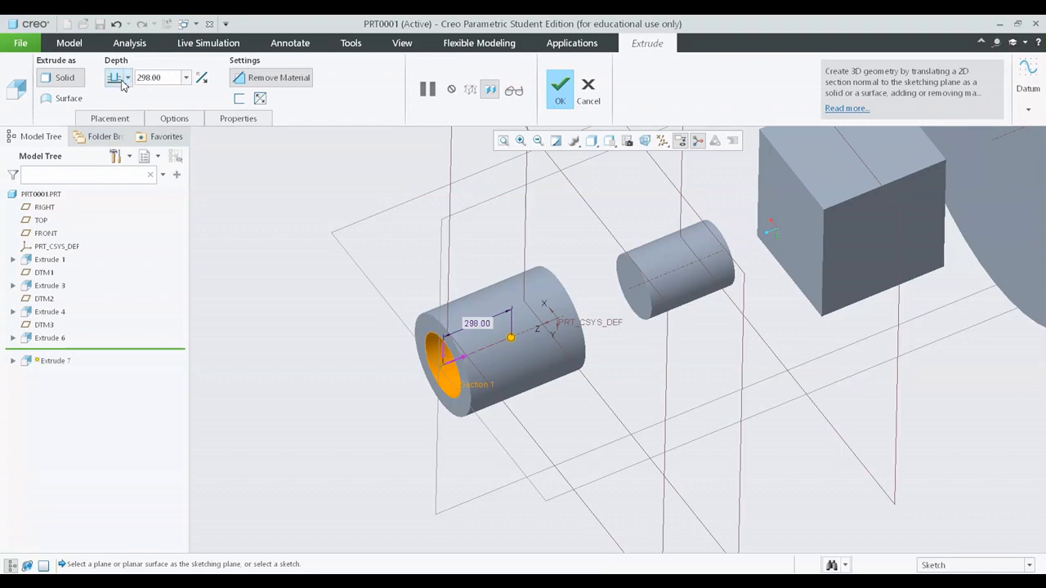
{"action": "left_click", "coordinate": [120, 118]}
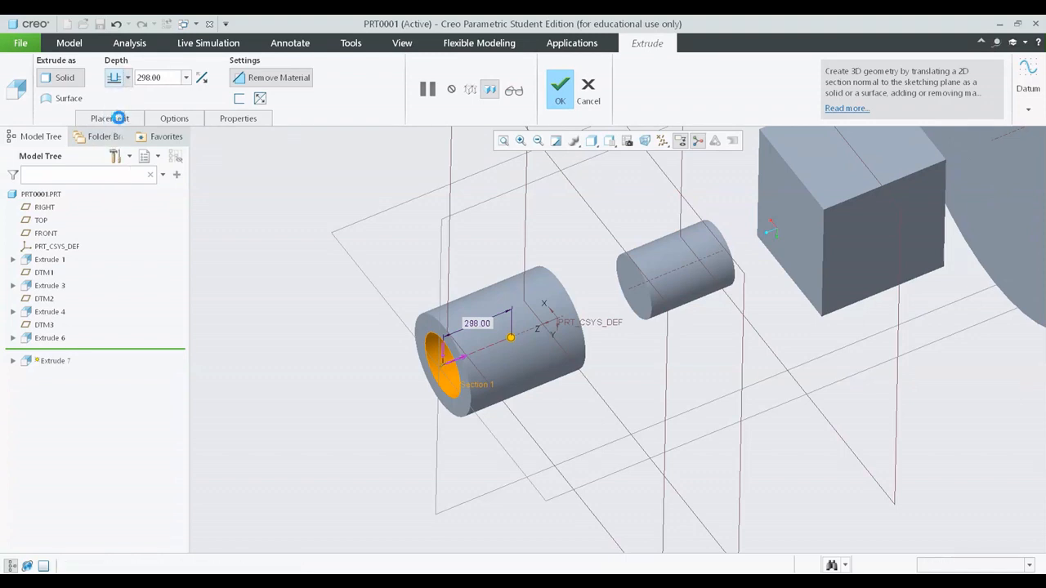
{"action": "left_click_drag", "start_coordinate": [482, 353], "coordinate": [518, 331]}
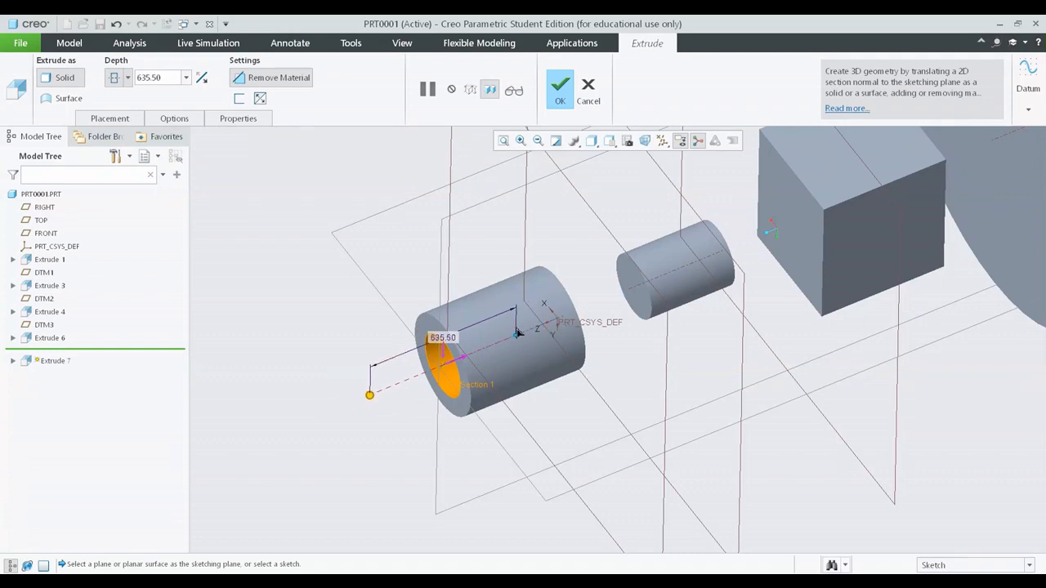
Step: Set the circular cut's depth option to To Next and check the preview on the model
{"action": "left_click", "coordinate": [127, 78]}
{"action": "left_click", "coordinate": [116, 137]}
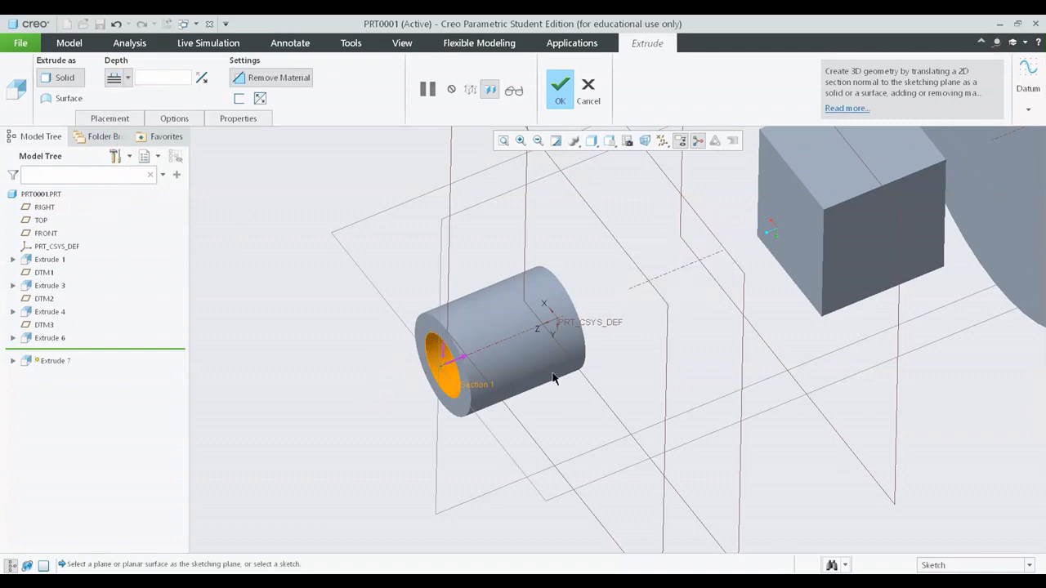
{"action": "middle_click_drag", "start_coordinate": [574, 389], "coordinate": [560, 380]}
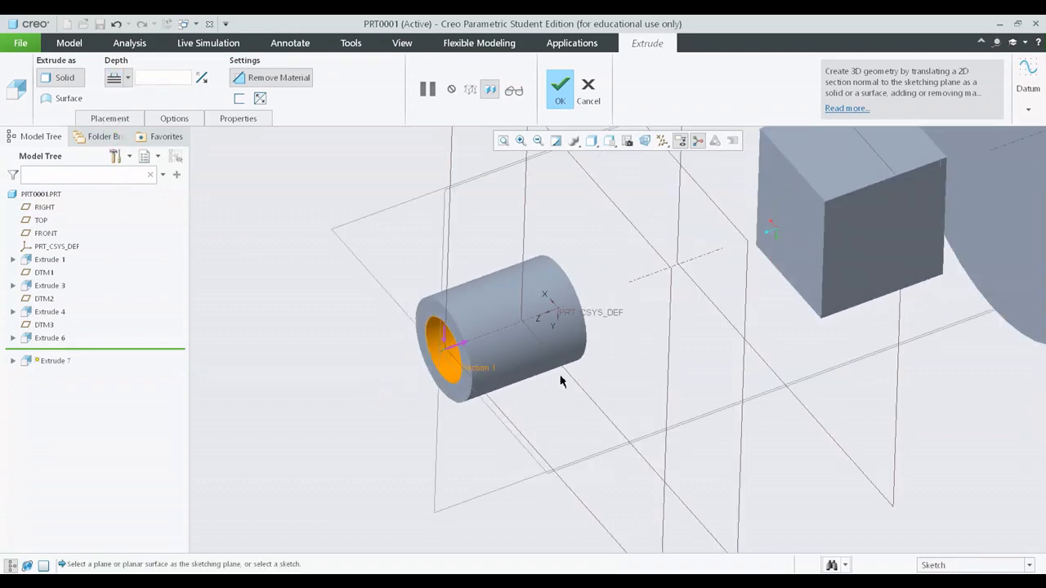
Step: Try the Through All depth option for the circular cut, then discard the extrusion
{"action": "left_click", "coordinate": [128, 78]}
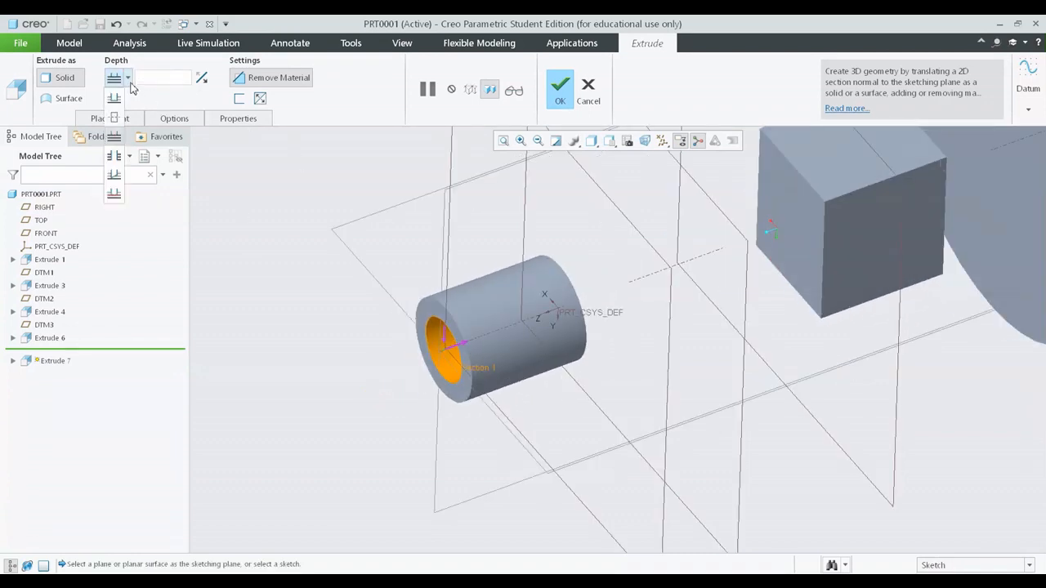
{"action": "left_click", "coordinate": [115, 159]}
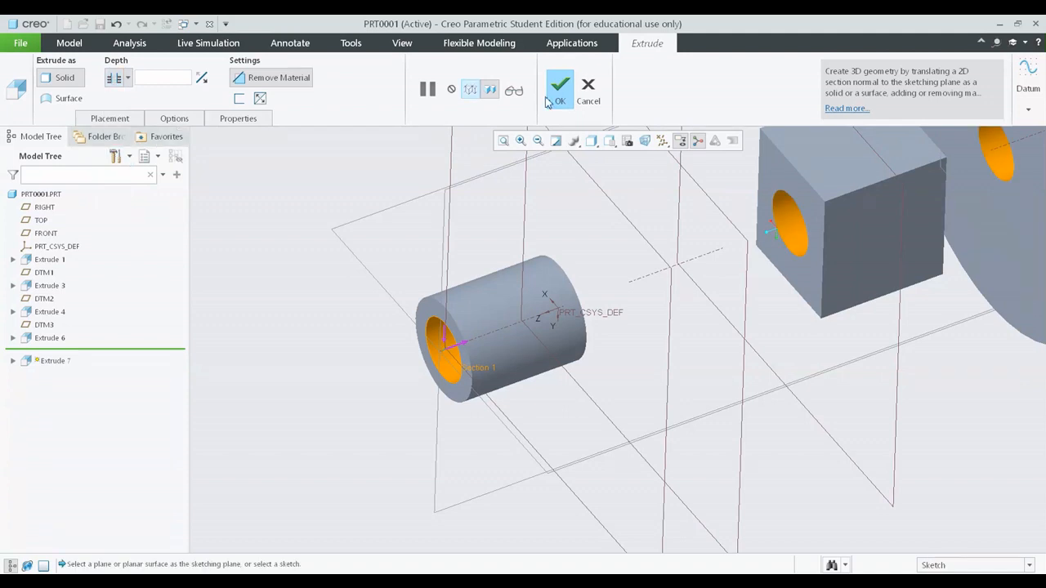
{"action": "left_click", "coordinate": [588, 90]}
{"action": "left_click", "coordinate": [525, 325]}
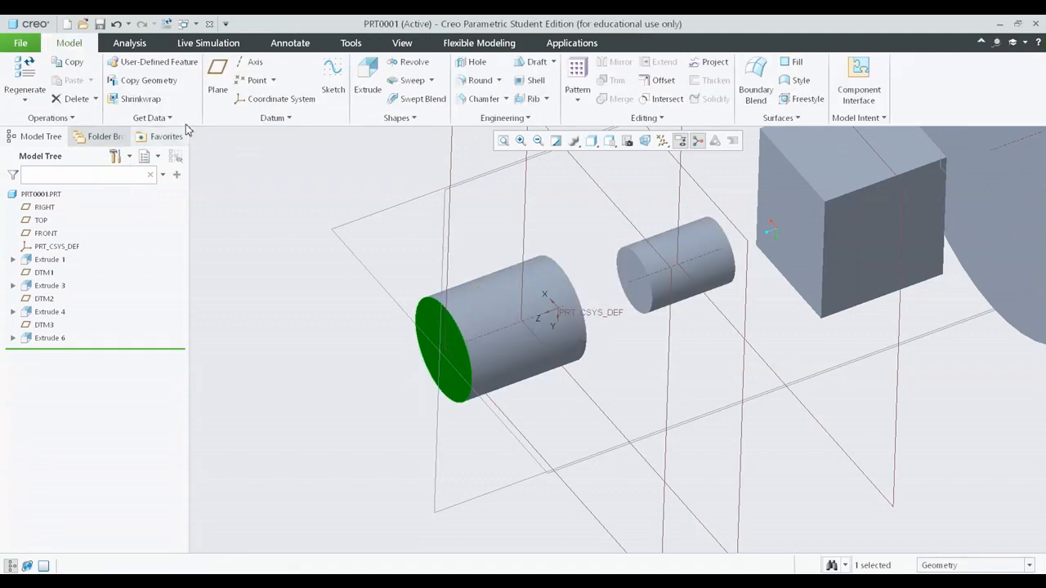
Step: Start a new extrusion on the first cylinder's end face and sketch a centred circle about 162 in diameter
{"action": "left_click", "coordinate": [368, 78]}
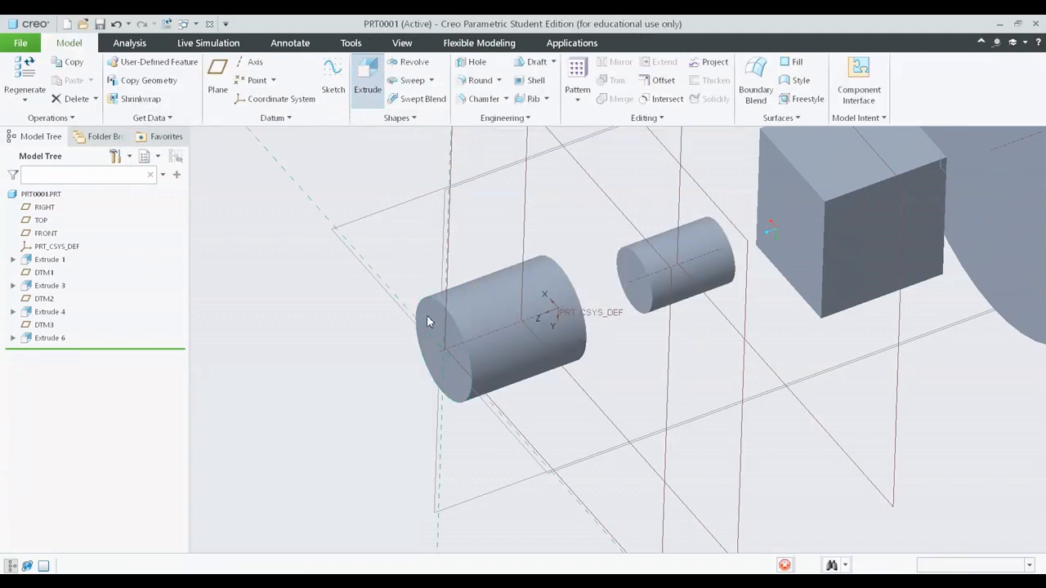
{"action": "left_click", "coordinate": [304, 98]}
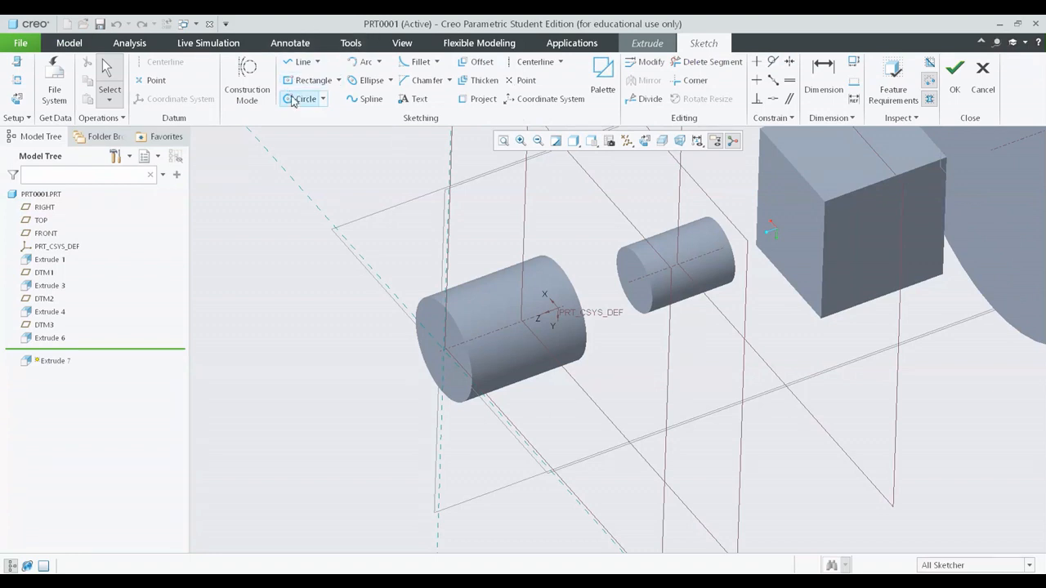
{"action": "left_click", "coordinate": [444, 351]}
{"action": "left_click", "coordinate": [447, 338]}
{"action": "middle_click", "coordinate": [531, 325]}
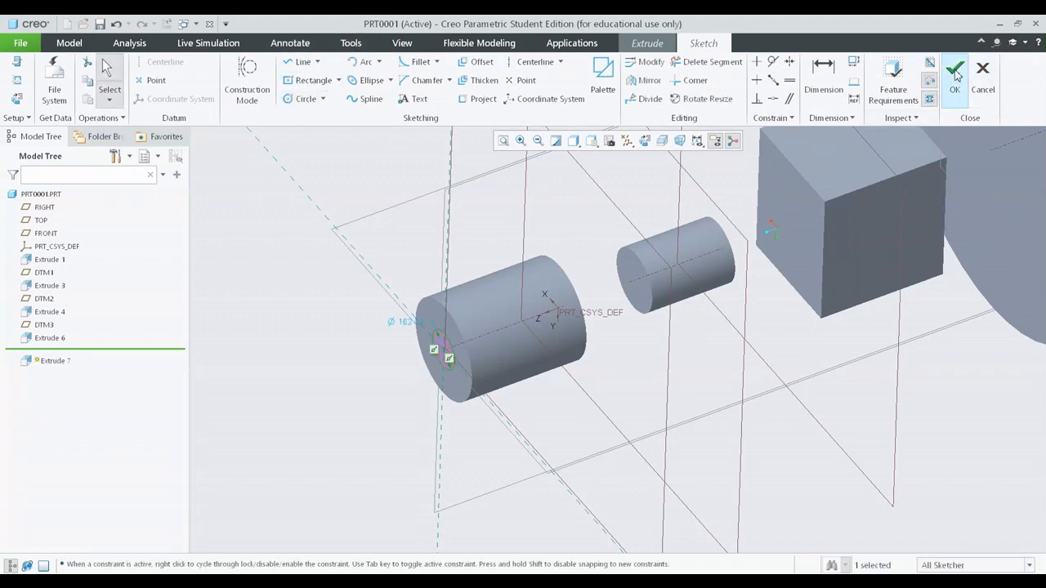
Step: Finish the circle sketch and flip the extrusion direction into the cylinder so that it removes material
{"action": "left_click", "coordinate": [954, 75]}
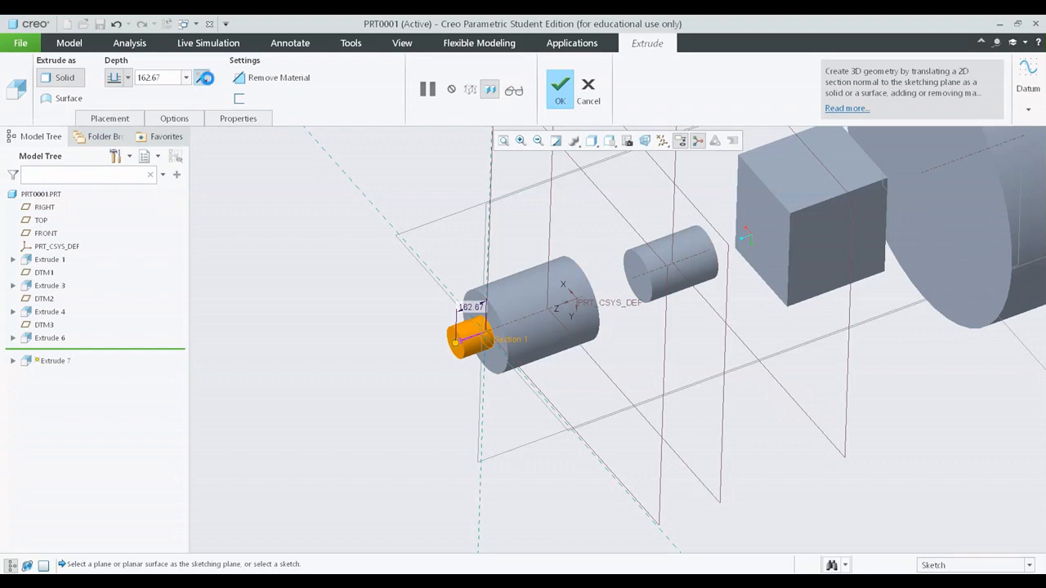
{"action": "left_click", "coordinate": [201, 77]}
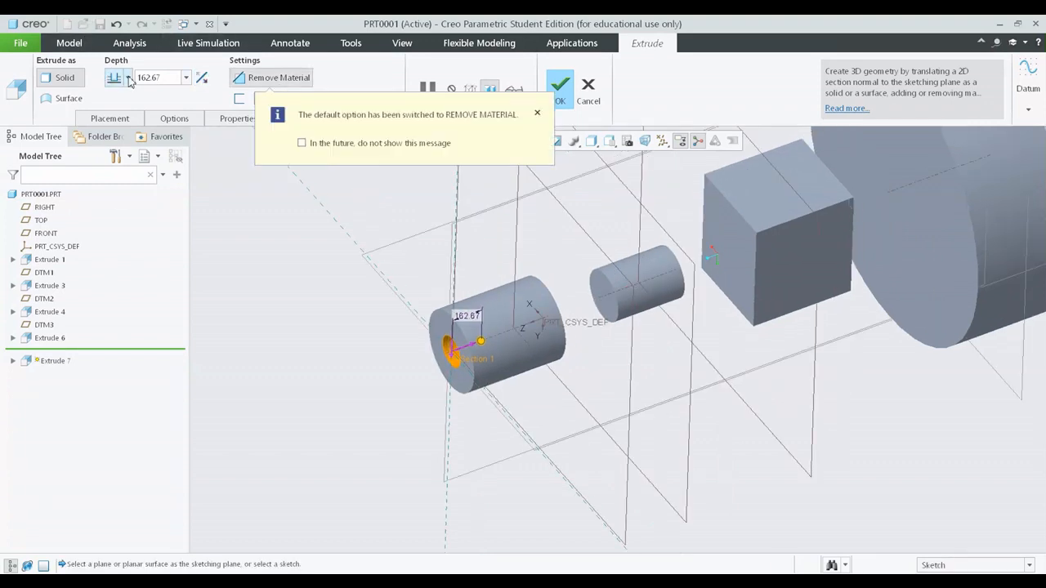
{"action": "left_click", "coordinate": [128, 78]}
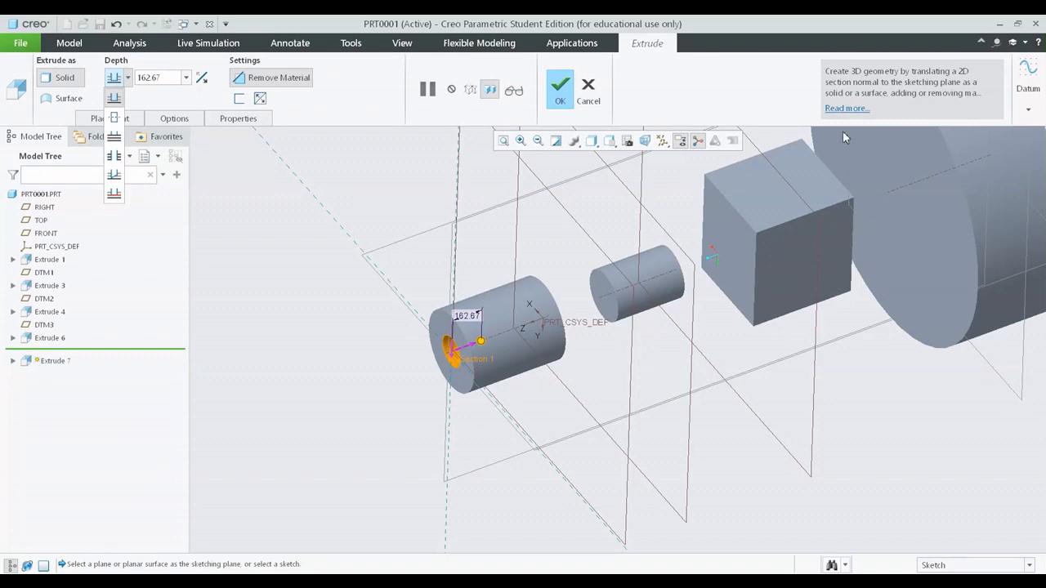
{"action": "left_click", "coordinate": [718, 250]}
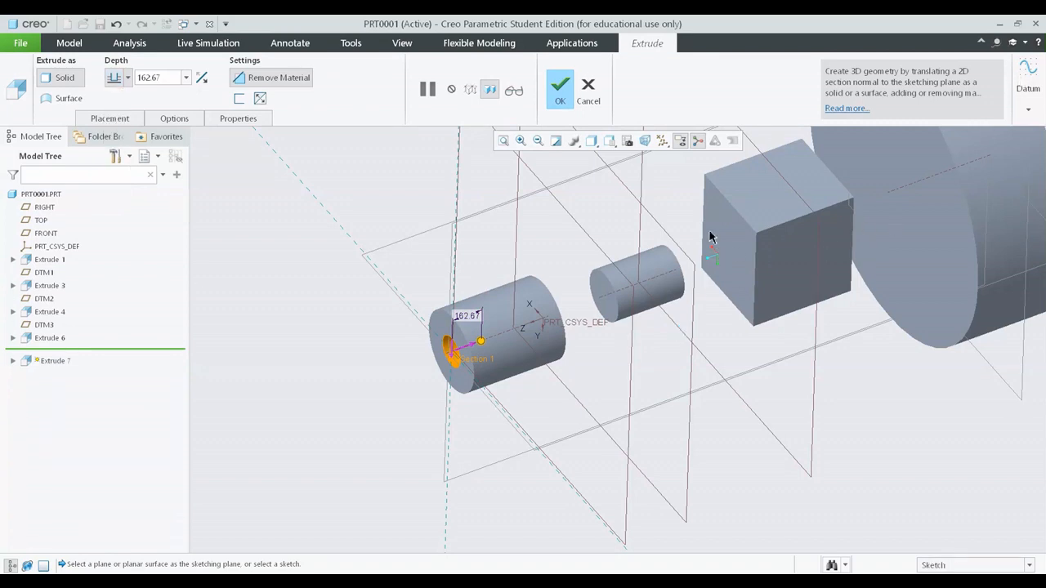
{"action": "middle_click_drag", "start_coordinate": [739, 297], "coordinate": [723, 348], "text": "shift"}
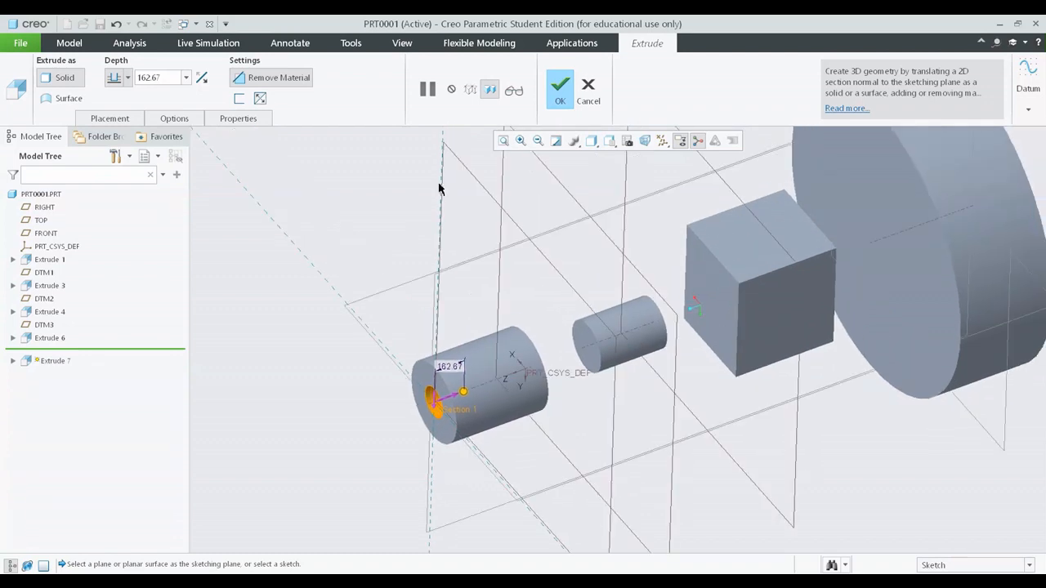
Step: Try the Through All depth option for the cut and check the preview through all the bodies
{"action": "left_click", "coordinate": [128, 79]}
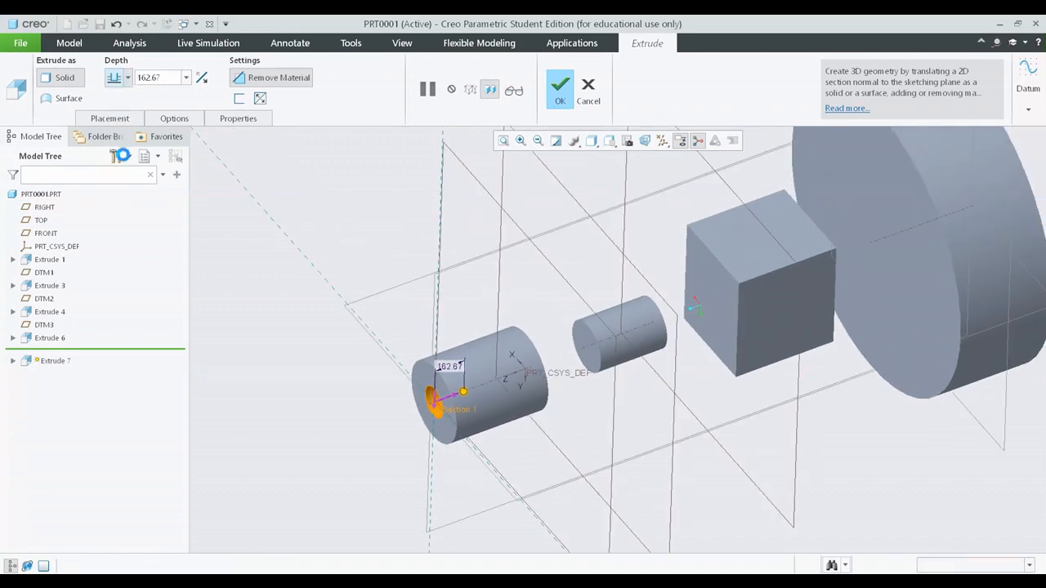
{"action": "left_click", "coordinate": [114, 156]}
{"action": "middle_click_drag", "start_coordinate": [596, 381], "coordinate": [268, 441]}
{"action": "middle_click_drag", "start_coordinate": [822, 322], "coordinate": [712, 269], "text": "shift"}
{"action": "scroll", "coordinate": [523, 197], "scroll_direction": "down", "scroll_amount": 1}
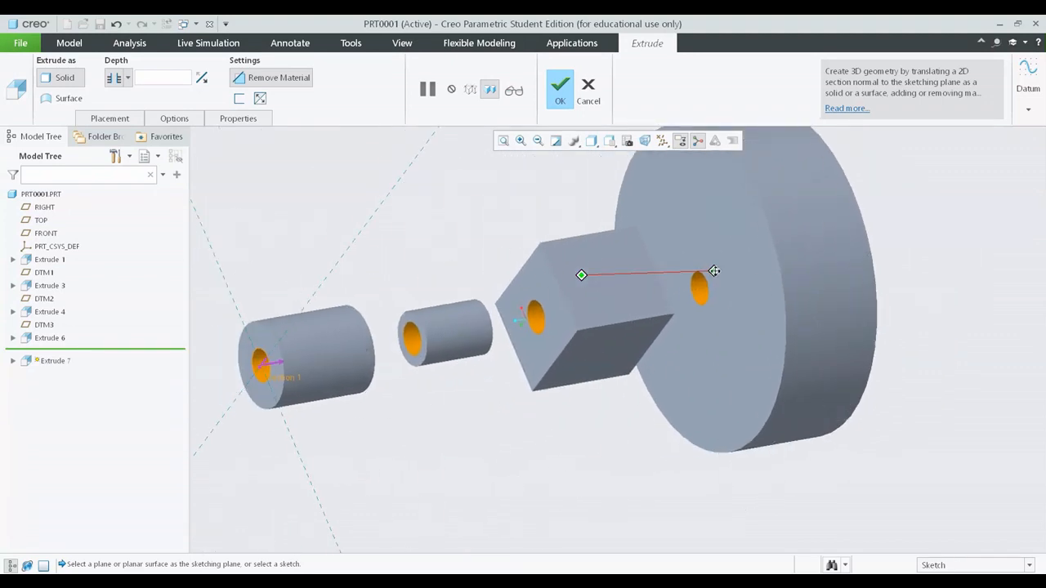
Step: Try the Through Until depth option with the cube's far face, beside the large disc, as the depth reference
{"action": "left_click", "coordinate": [128, 78]}
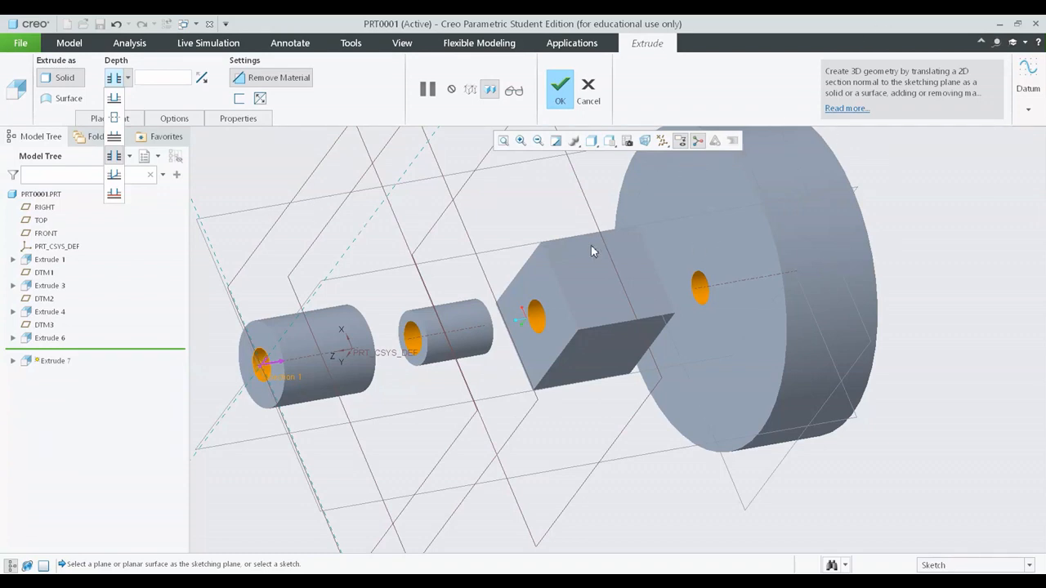
{"action": "left_click", "coordinate": [127, 78]}
{"action": "left_click", "coordinate": [128, 79]}
{"action": "left_click", "coordinate": [114, 175]}
{"action": "scroll", "coordinate": [498, 229], "scroll_direction": "down", "scroll_amount": 3}
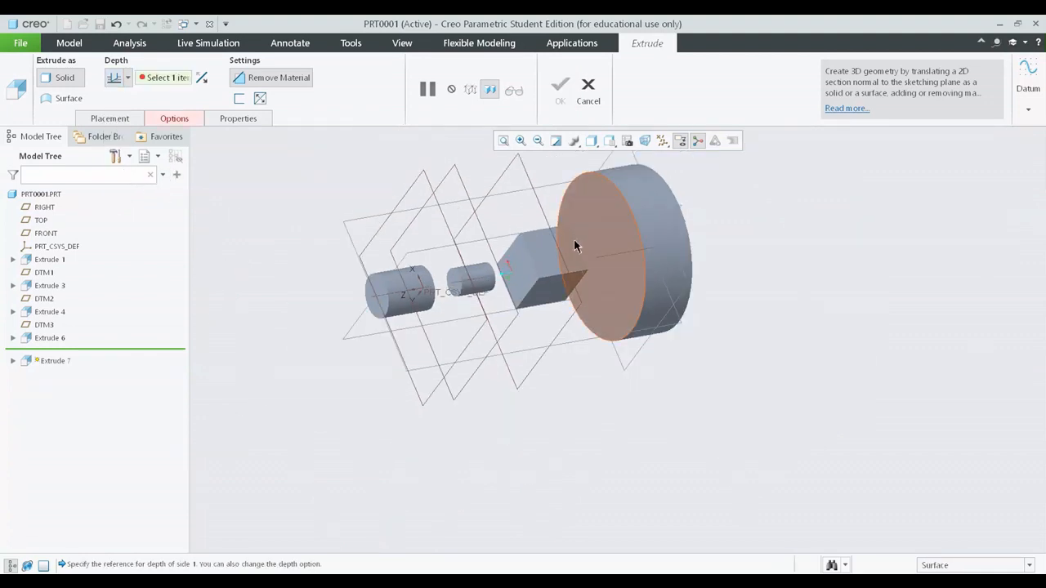
{"action": "mouse_move", "coordinate": [575, 245]}
{"action": "middle_mouse_down"}
{"action": "mouse_move", "coordinate": [574, 311]}
{"action": "mouse_move", "coordinate": [594, 303]}
{"action": "mouse_move", "coordinate": [515, 272]}
{"action": "middle_mouse_up"}
{"action": "scroll", "coordinate": [462, 233], "scroll_direction": "up", "scroll_amount": 3}
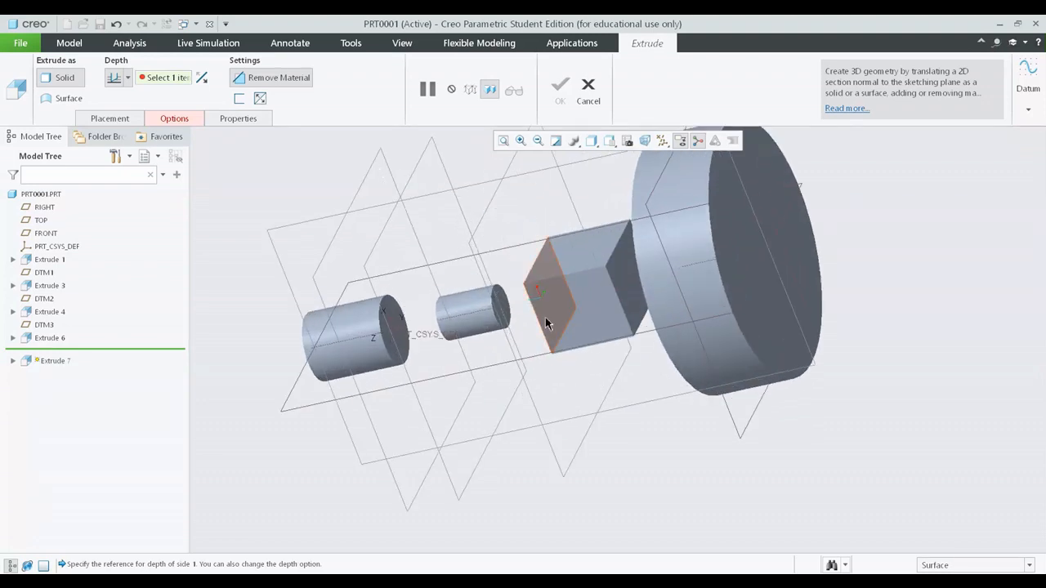
{"action": "middle_click_drag", "start_coordinate": [545, 317], "coordinate": [774, 227]}
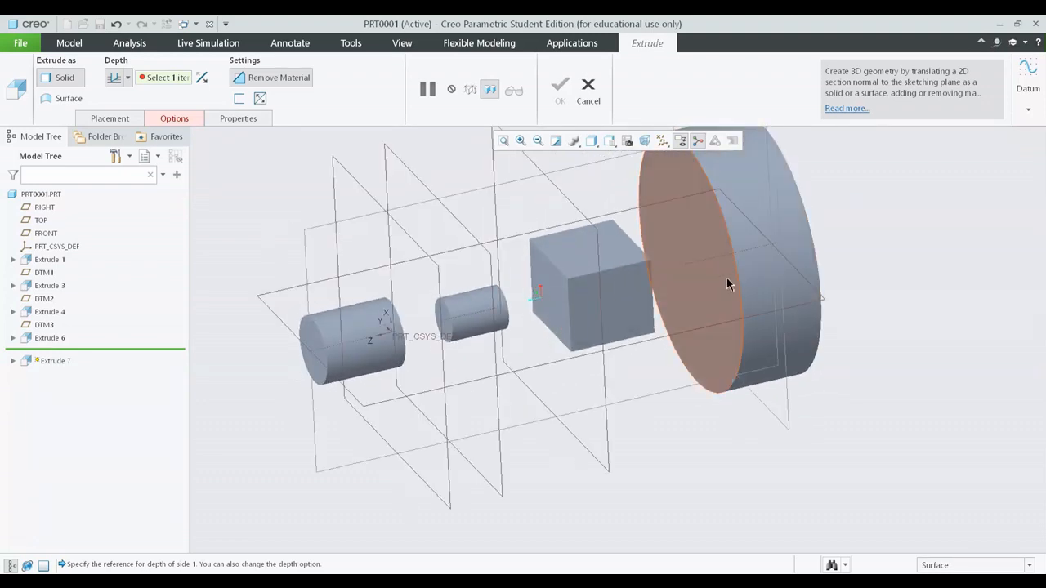
{"action": "scroll", "coordinate": [698, 243], "scroll_direction": "up", "scroll_amount": 2}
{"action": "middle_click_drag", "start_coordinate": [698, 243], "coordinate": [591, 283]}
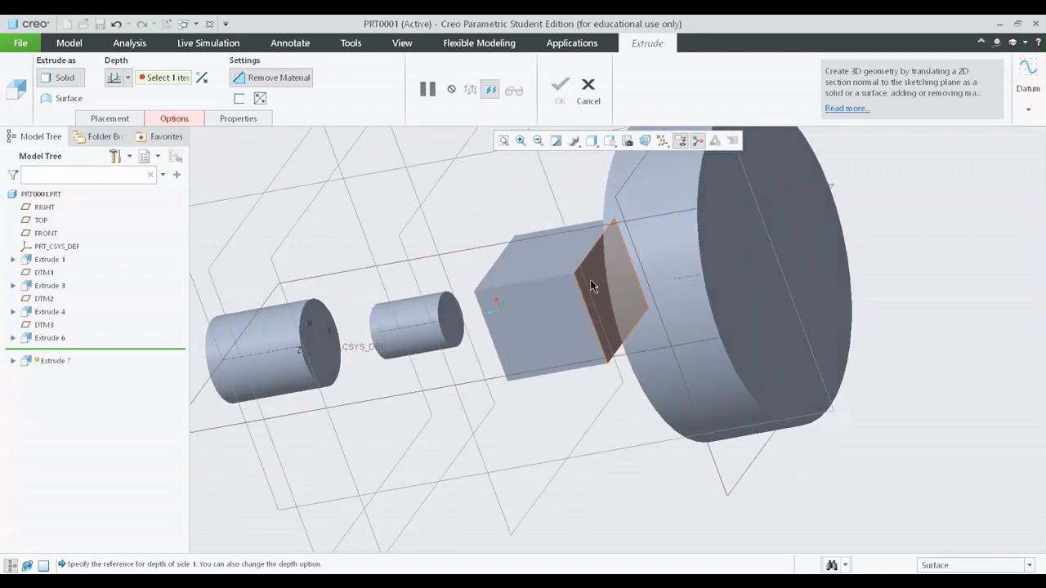
{"action": "left_click", "coordinate": [590, 280]}
{"action": "middle_click_drag", "start_coordinate": [532, 367], "coordinate": [807, 278]}
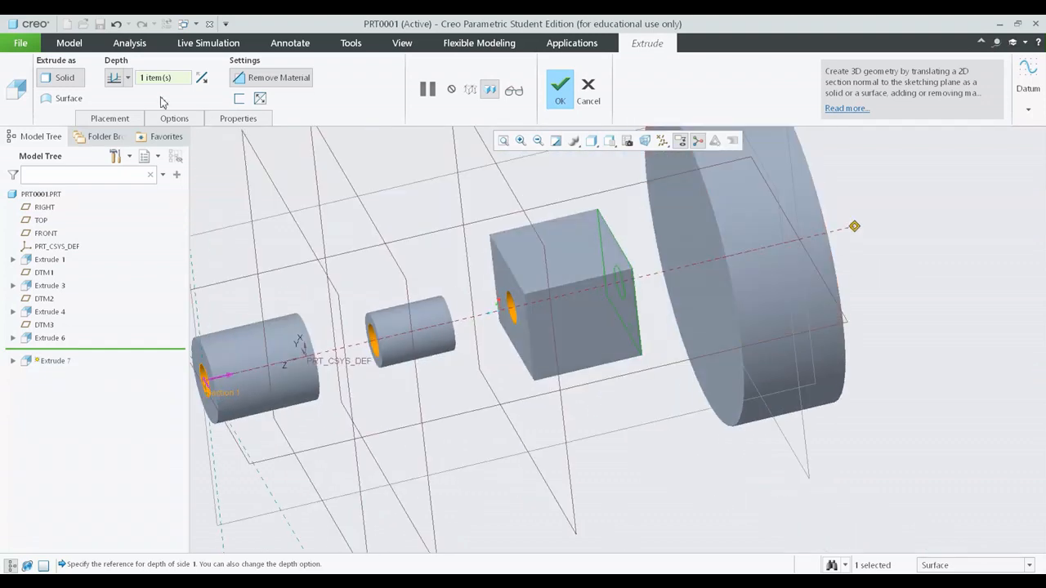
Step: Try the To Selected depth option with datum plane DTM3 inside the large disc as the reference
{"action": "left_click", "coordinate": [128, 77]}
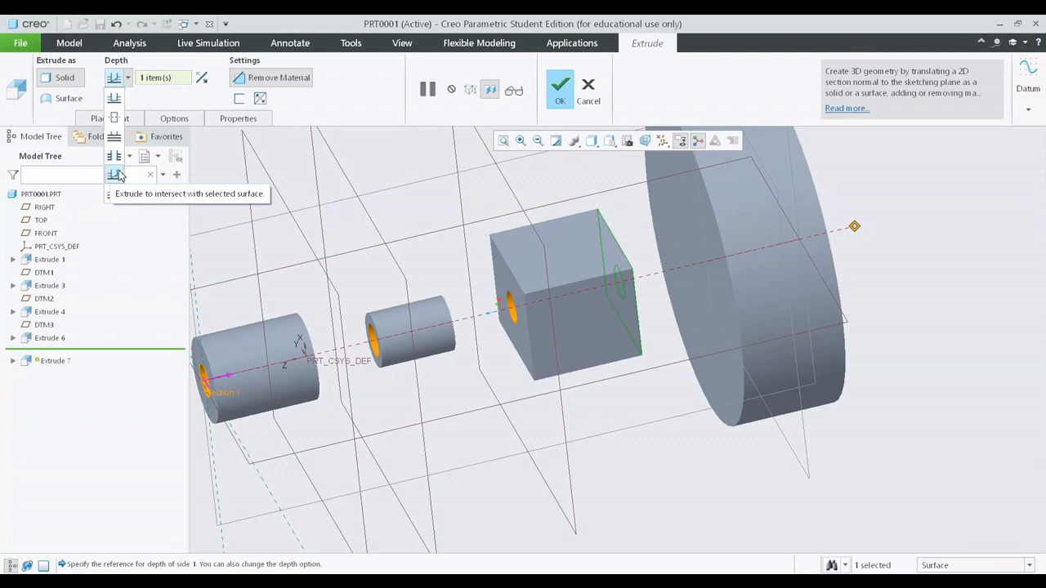
{"action": "left_click", "coordinate": [687, 376]}
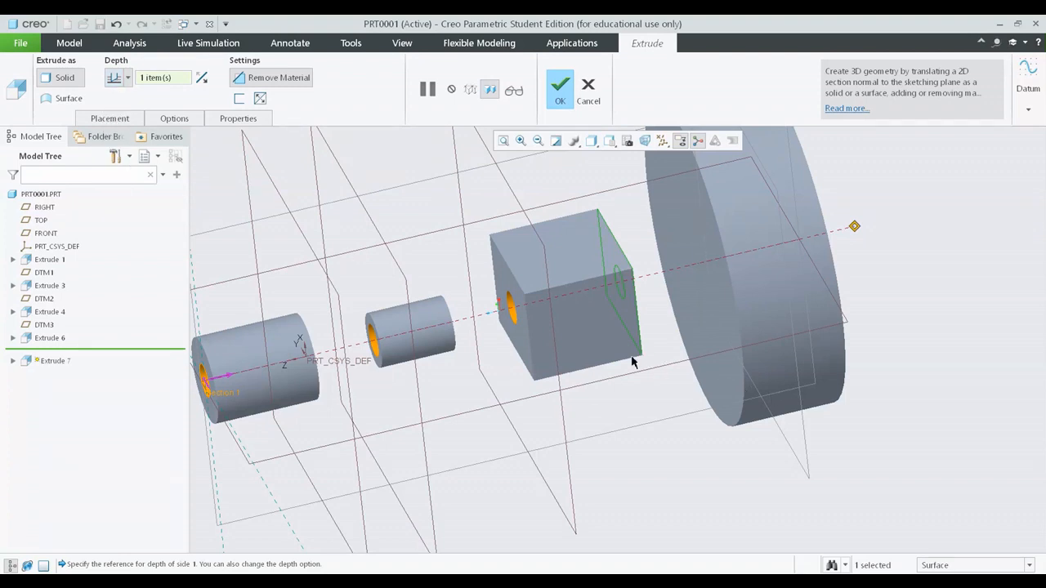
{"action": "mouse_move", "coordinate": [661, 368]}
{"action": "middle_mouse_down"}
{"action": "mouse_move", "coordinate": [618, 350]}
{"action": "mouse_move", "coordinate": [595, 365]}
{"action": "mouse_move", "coordinate": [595, 335]}
{"action": "mouse_move", "coordinate": [621, 392]}
{"action": "mouse_move", "coordinate": [656, 398]}
{"action": "mouse_move", "coordinate": [670, 309]}
{"action": "middle_mouse_up"}
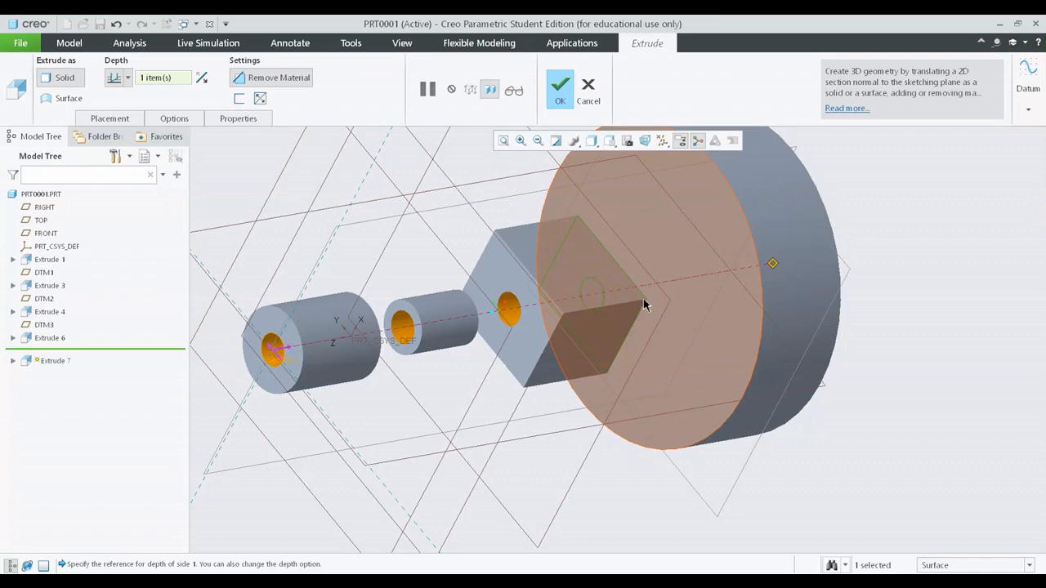
{"action": "scroll", "coordinate": [446, 279], "scroll_direction": "up", "scroll_amount": 3}
{"action": "middle_click_drag", "start_coordinate": [499, 305], "coordinate": [401, 233]}
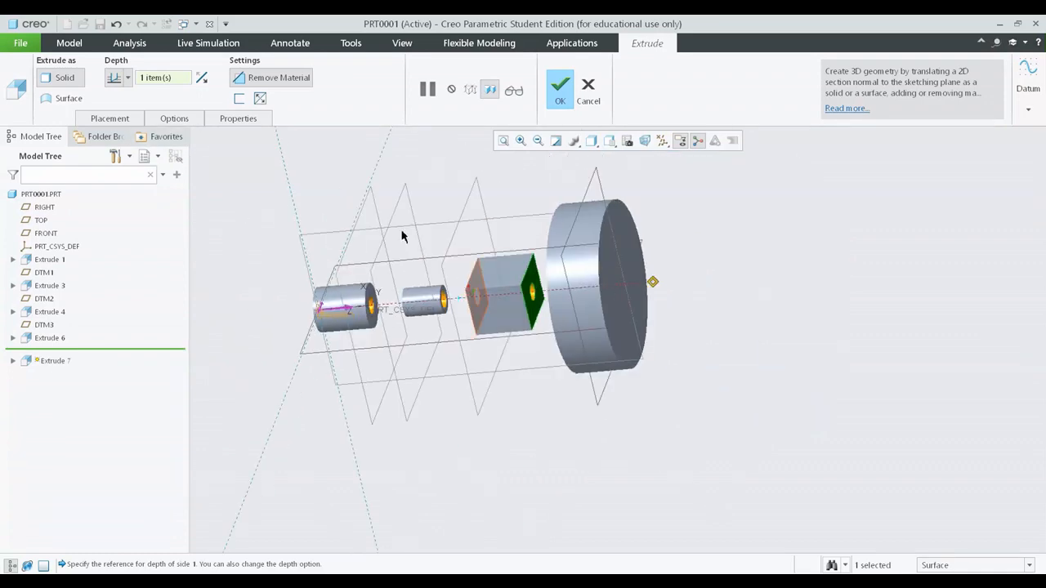
{"action": "left_click", "coordinate": [121, 78]}
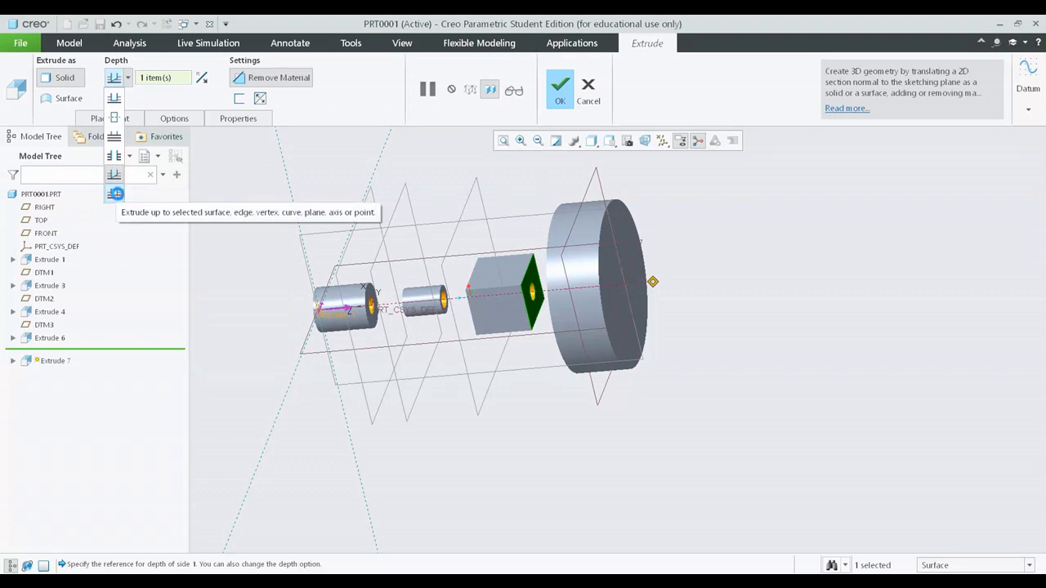
{"action": "left_click", "coordinate": [115, 194]}
{"action": "mouse_move", "coordinate": [626, 262]}
{"action": "middle_mouse_down"}
{"action": "mouse_move", "coordinate": [629, 242]}
{"action": "mouse_move", "coordinate": [636, 258]}
{"action": "middle_mouse_up"}
{"action": "scroll", "coordinate": [636, 264], "scroll_direction": "up", "scroll_amount": 3}
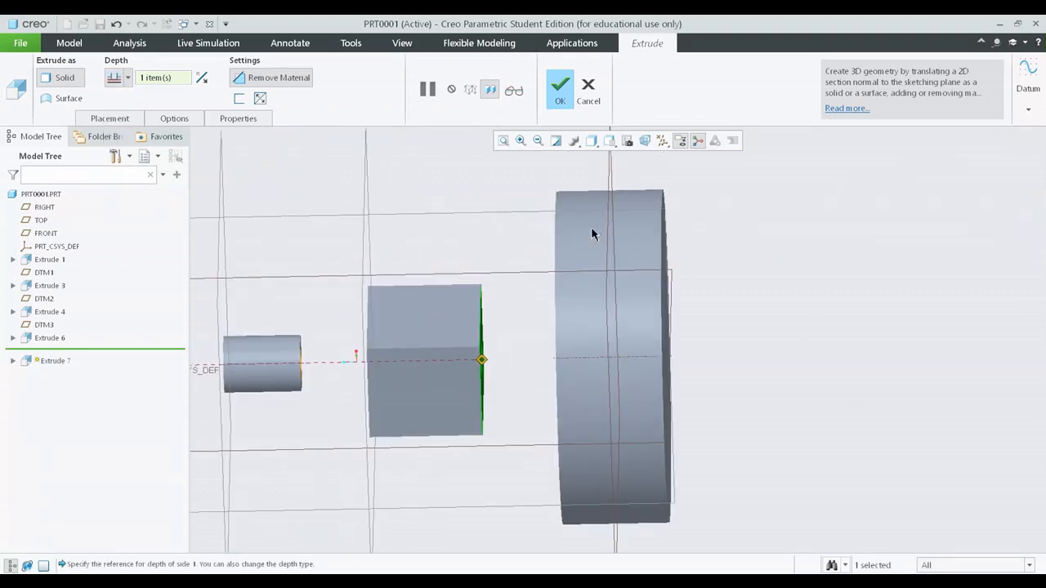
{"action": "left_click", "coordinate": [612, 173]}
{"action": "mouse_move", "coordinate": [589, 409]}
{"action": "middle_mouse_down"}
{"action": "mouse_move", "coordinate": [567, 453]}
{"action": "mouse_move", "coordinate": [519, 462]}
{"action": "mouse_move", "coordinate": [550, 466]}
{"action": "mouse_move", "coordinate": [556, 398]}
{"action": "mouse_move", "coordinate": [599, 402]}
{"action": "mouse_move", "coordinate": [555, 413]}
{"action": "mouse_move", "coordinate": [587, 425]}
{"action": "middle_mouse_up"}
{"action": "scroll", "coordinate": [490, 429], "scroll_direction": "down", "scroll_amount": 3}
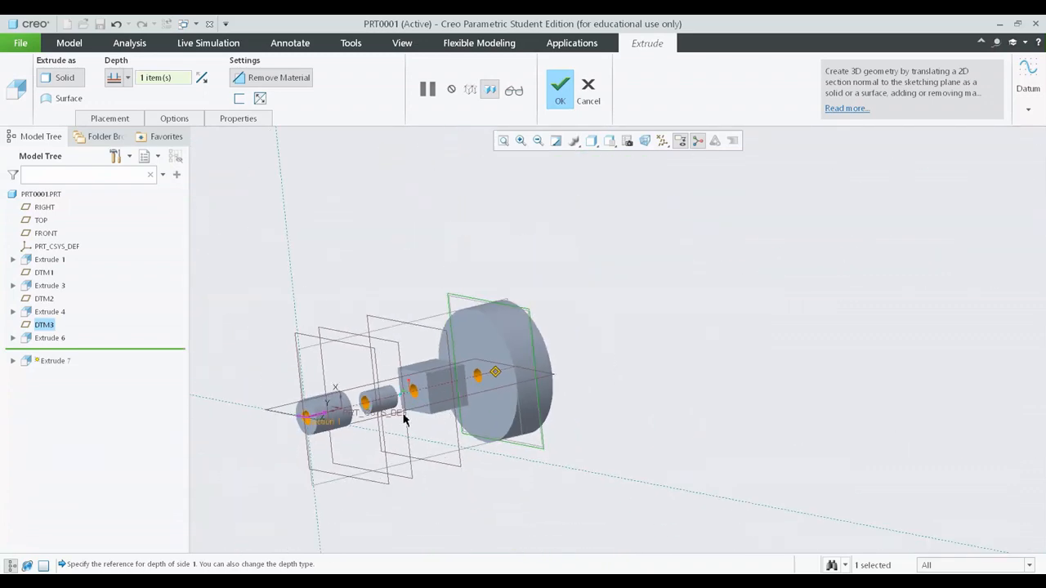
{"action": "middle_click_drag", "start_coordinate": [404, 419], "coordinate": [482, 364]}
Step: Switch the cut's depth option back to Blind and check the preview in the first cylinder
{"action": "left_click", "coordinate": [128, 77]}
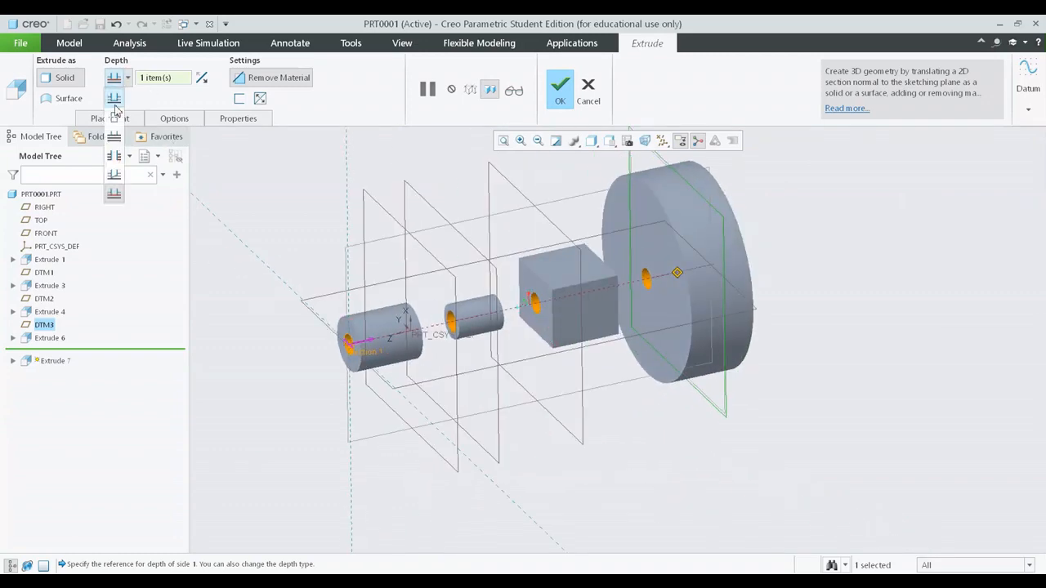
{"action": "left_click", "coordinate": [114, 96]}
{"action": "scroll", "coordinate": [399, 303], "scroll_direction": "up", "scroll_amount": 3}
{"action": "scroll", "coordinate": [399, 303], "scroll_direction": "up", "scroll_amount": 5}
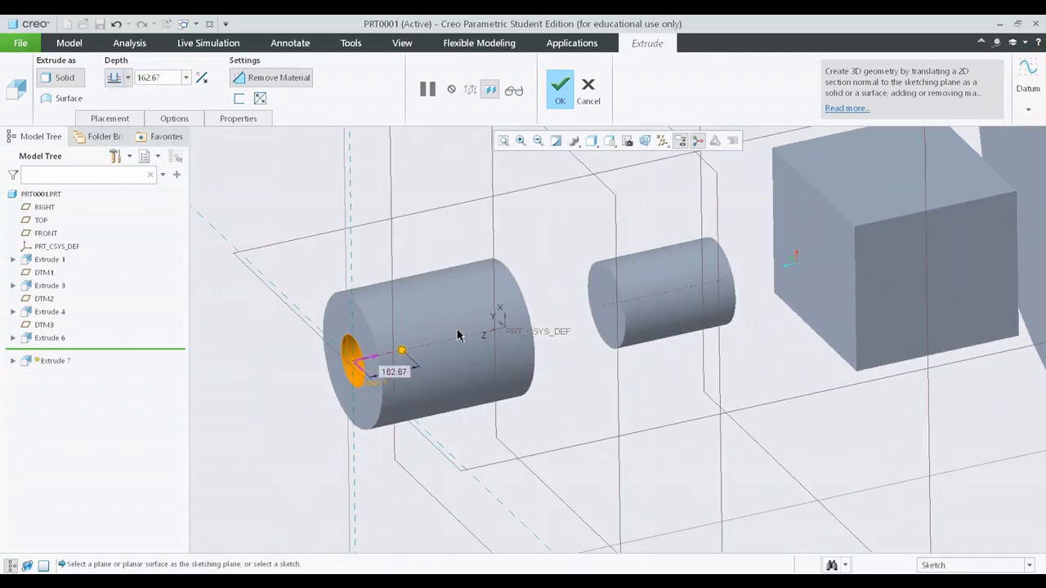
{"action": "scroll", "coordinate": [391, 371], "scroll_direction": "down", "scroll_amount": 5}
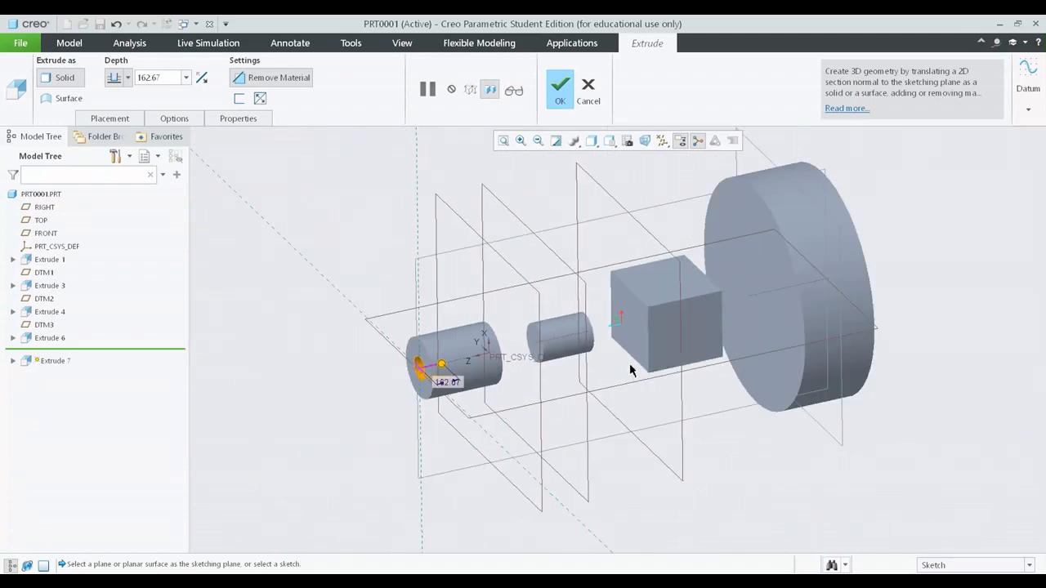
{"action": "scroll", "coordinate": [450, 387], "scroll_direction": "up", "scroll_amount": 3}
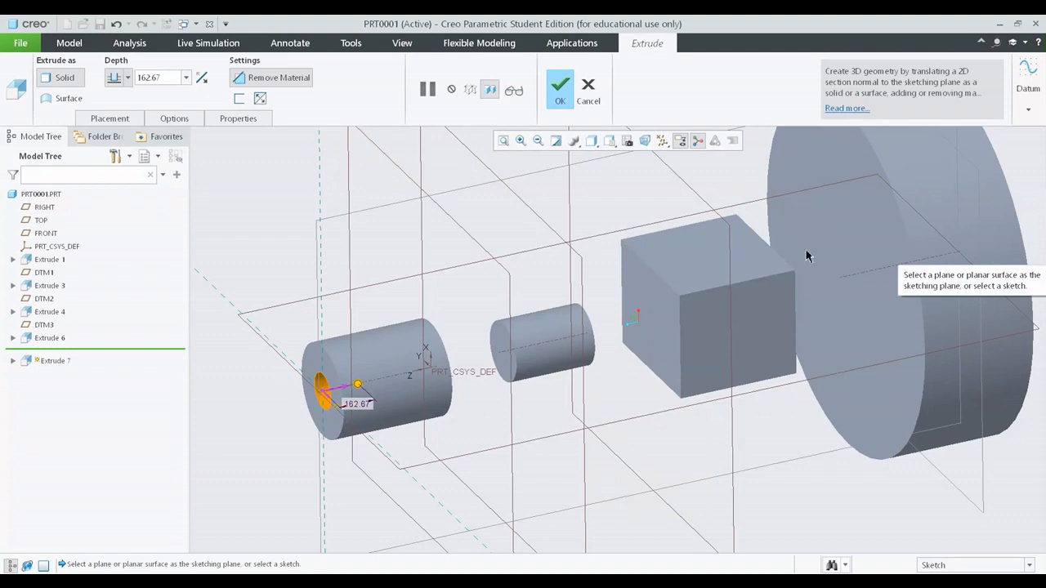
Step: Set the cut to a symmetric depth of 798.80 about the end face and complete the extrusion
{"action": "left_click", "coordinate": [128, 77]}
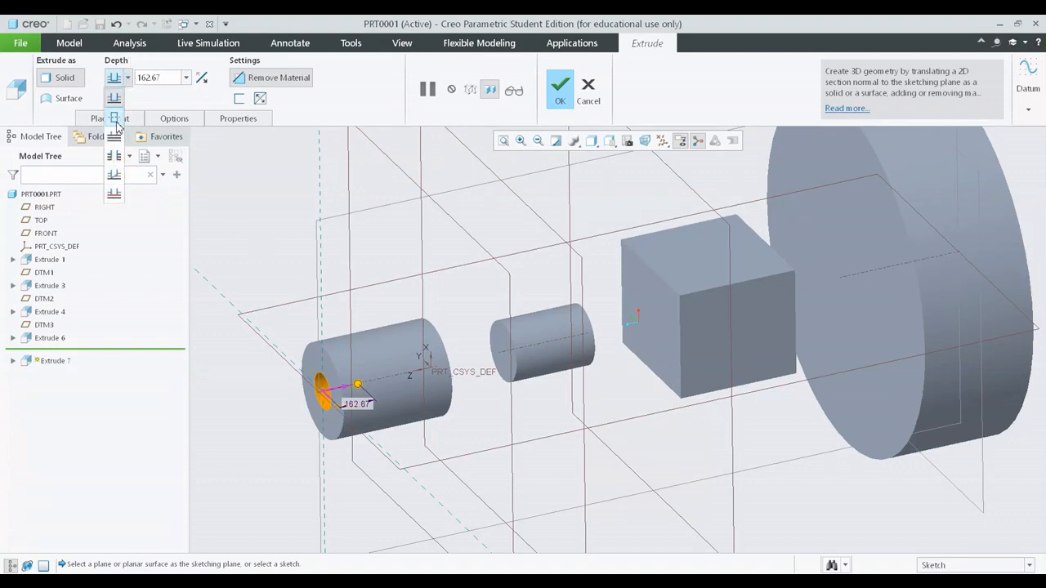
{"action": "left_click", "coordinate": [115, 119]}
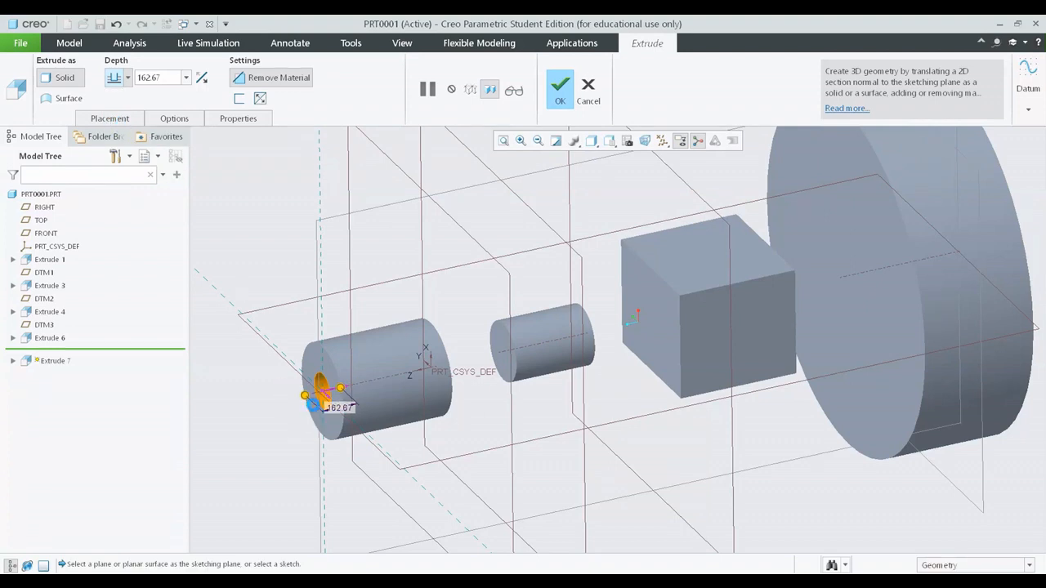
{"action": "left_click_drag", "start_coordinate": [307, 400], "coordinate": [238, 428]}
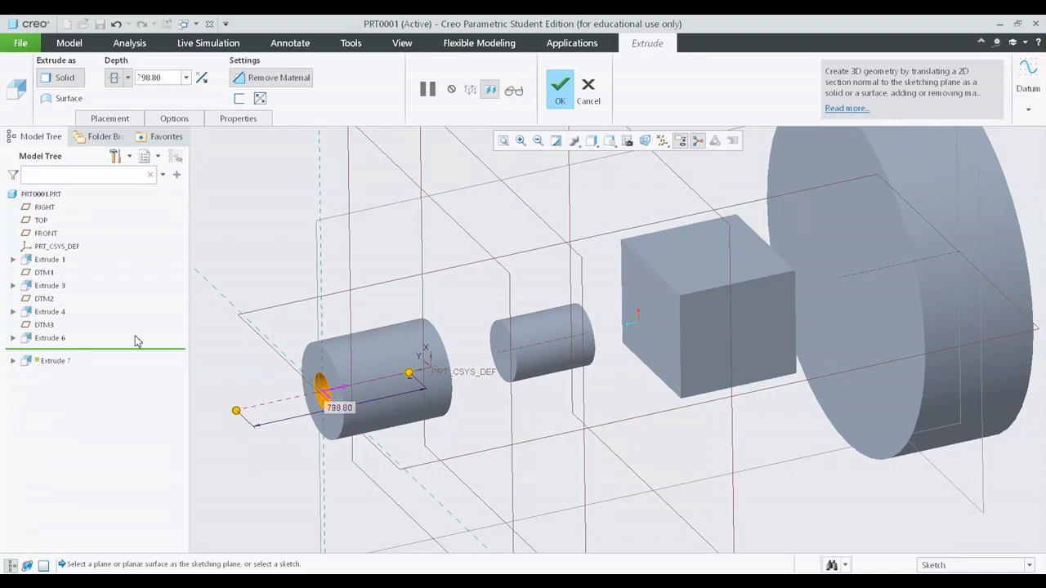
{"action": "mouse_move", "coordinate": [364, 393]}
{"action": "middle_mouse_down"}
{"action": "mouse_move", "coordinate": [387, 359]}
{"action": "mouse_move", "coordinate": [404, 375]}
{"action": "middle_mouse_up"}
{"action": "scroll", "coordinate": [451, 367], "scroll_direction": "down", "scroll_amount": 4}
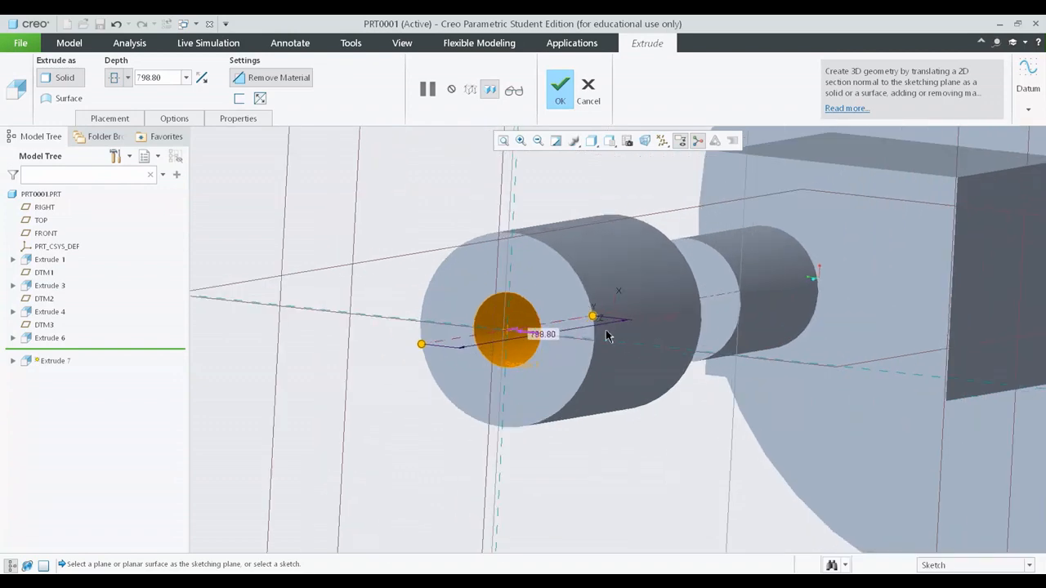
{"action": "mouse_move", "coordinate": [612, 327]}
{"action": "middle_mouse_down", "text": "shift"}
{"action": "mouse_move", "coordinate": [559, 236]}
{"action": "mouse_move", "coordinate": [558, 275]}
{"action": "mouse_move", "coordinate": [577, 318]}
{"action": "middle_mouse_up", "text": "shift"}
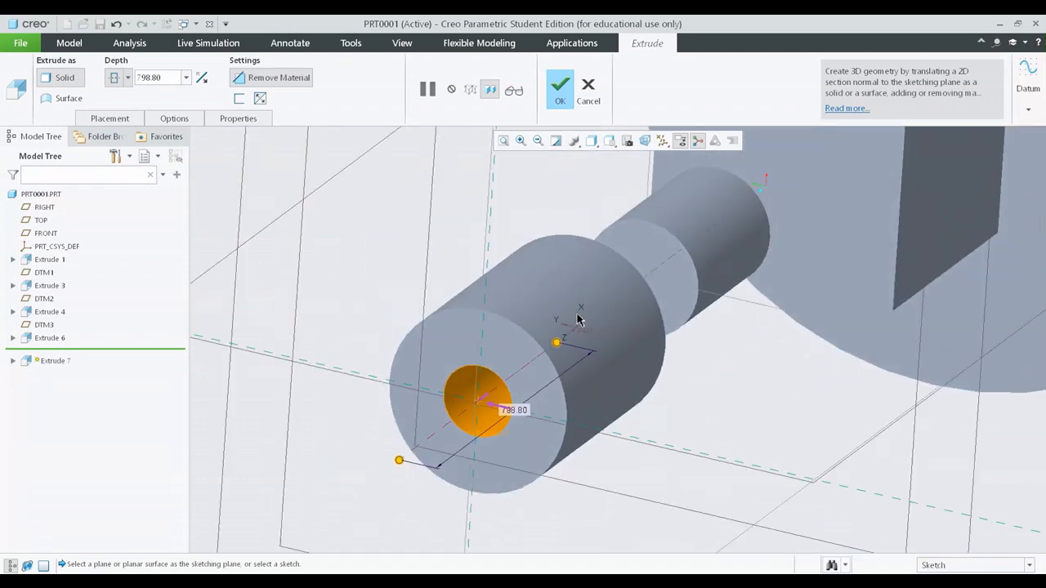
{"action": "scroll", "coordinate": [577, 319], "scroll_direction": "up", "scroll_amount": 6}
{"action": "left_click", "coordinate": [564, 102]}
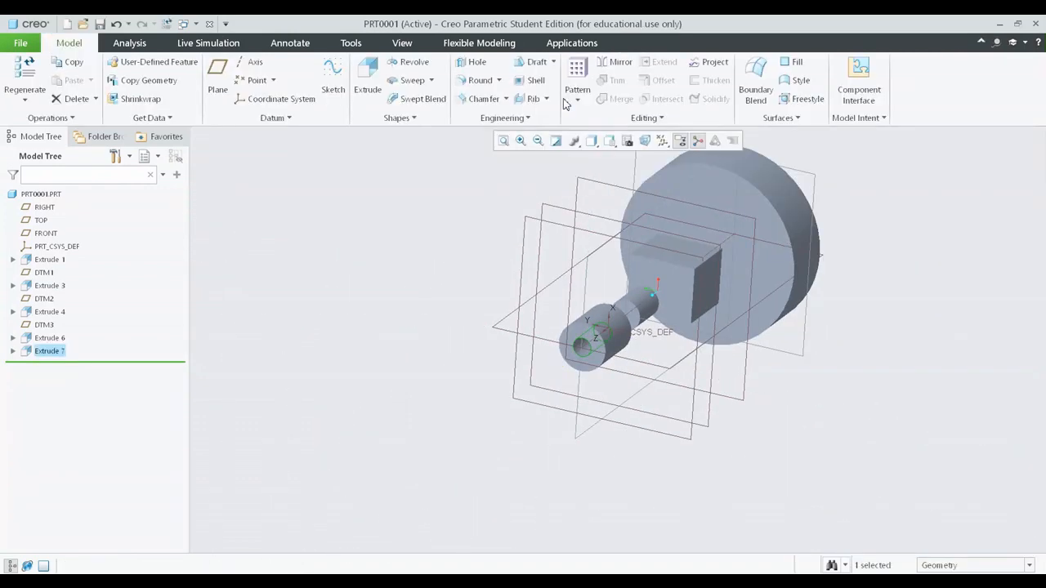
{"action": "middle_click_drag", "start_coordinate": [719, 212], "coordinate": [829, 339]}
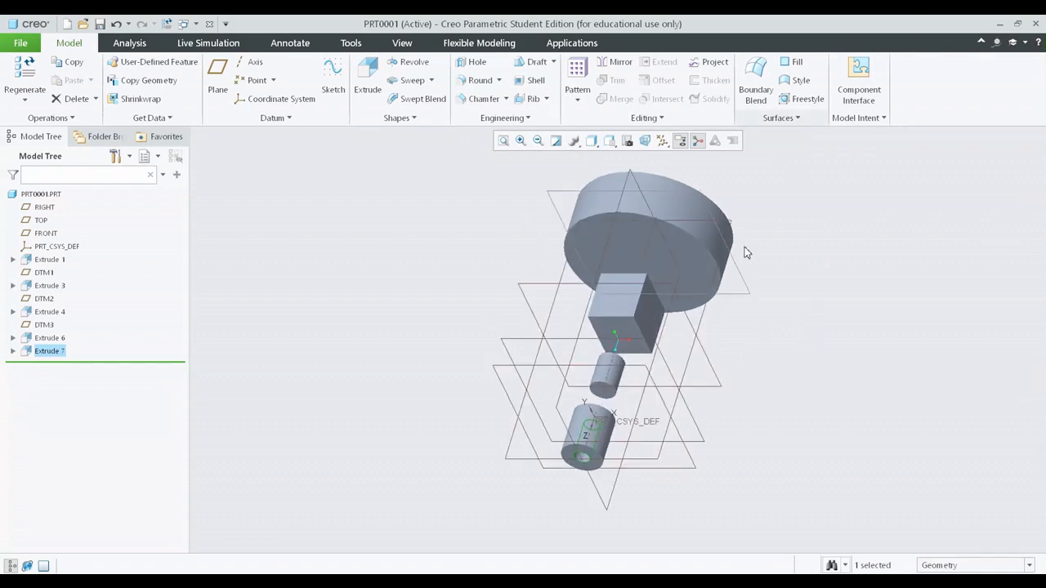
{"action": "scroll", "coordinate": [660, 424], "scroll_direction": "down", "scroll_amount": 2}
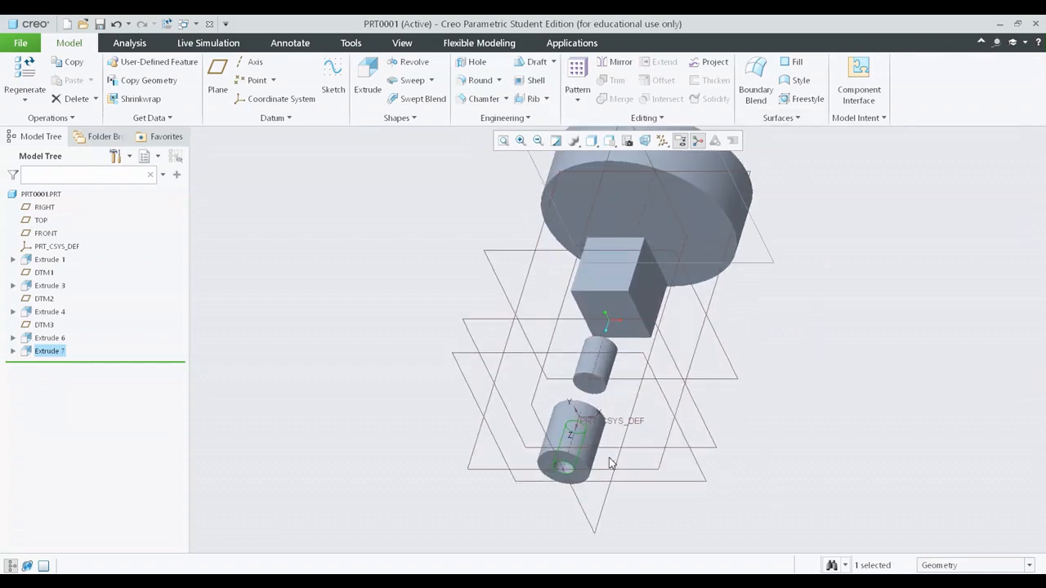
{"action": "scroll", "coordinate": [609, 464], "scroll_direction": "up", "scroll_amount": 4}
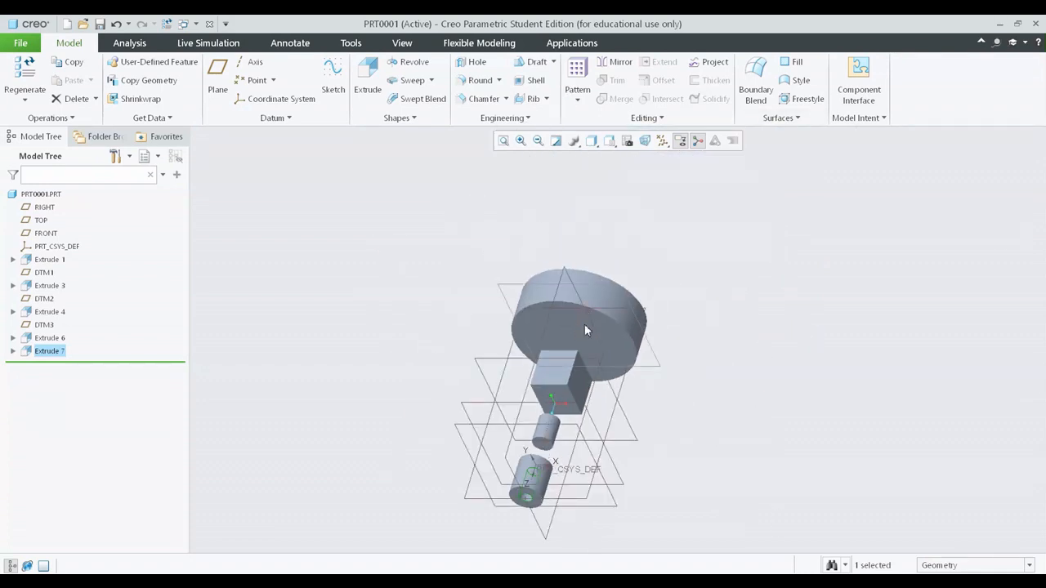